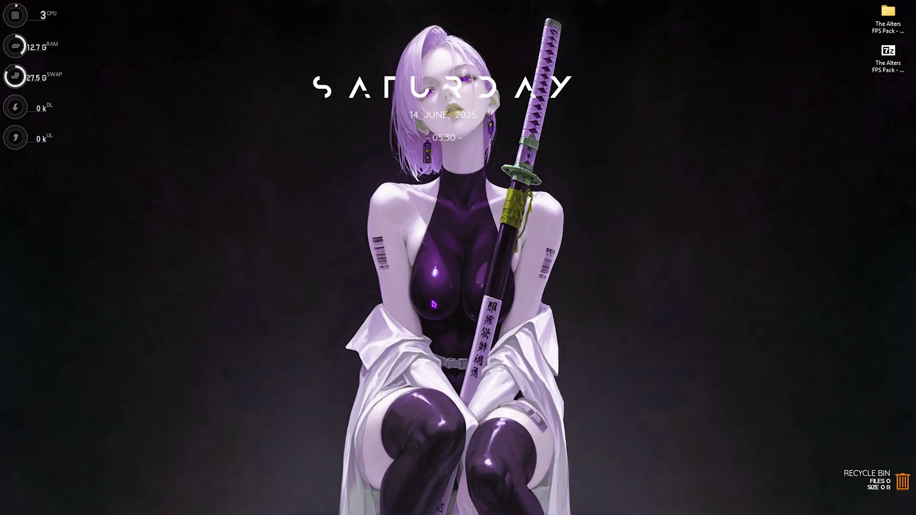
Step: Open Windows Settings and check the transparency effects option in the Personalization color settings
key("super")
type("settings")
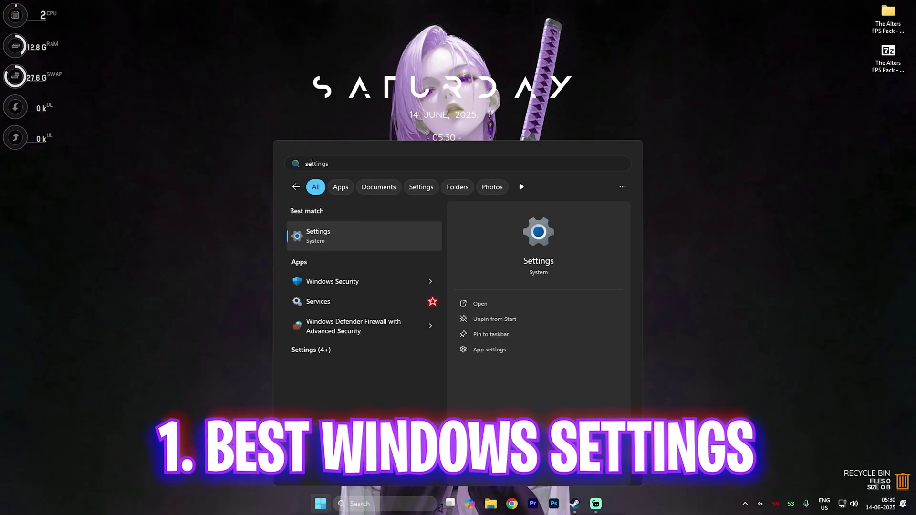
left_click(392, 246)
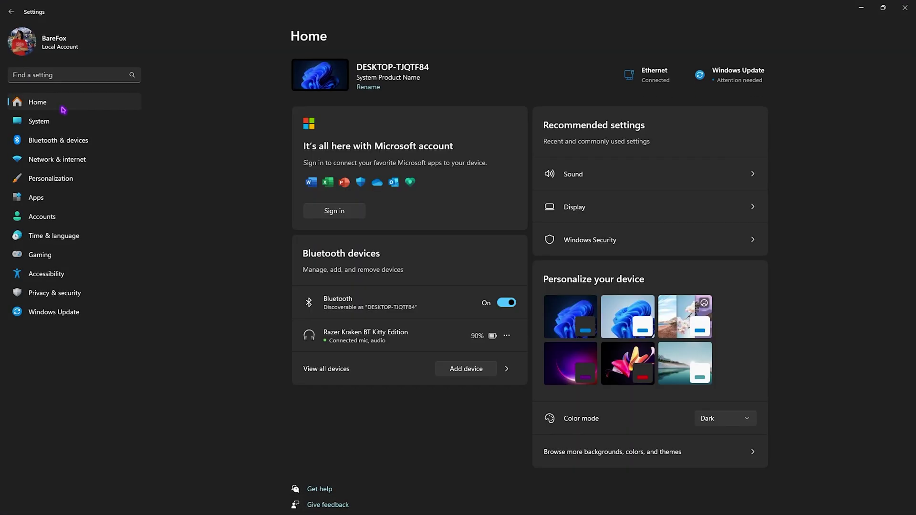
left_click(51, 179)
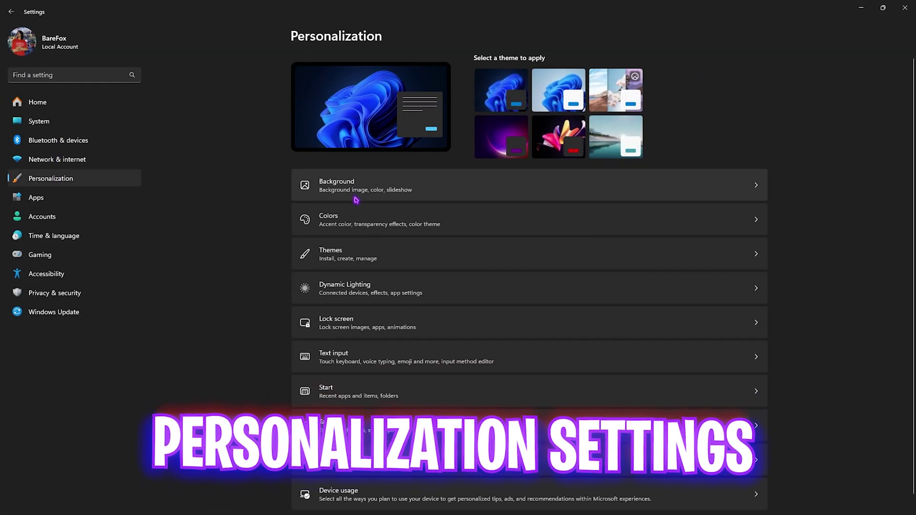
left_click(355, 215)
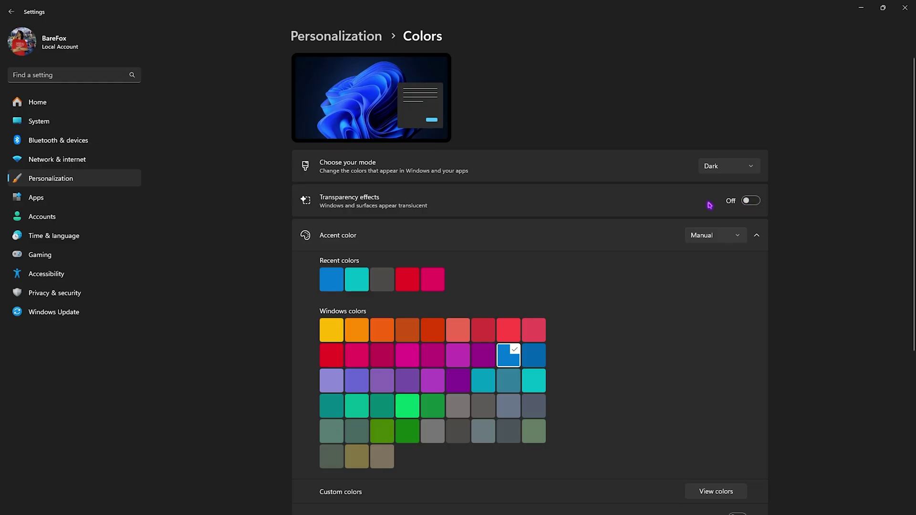
Step: Check the controller option of Game Bar in the Gaming settings, then return to the Gaming overview
left_click(84, 253)
left_click(345, 82)
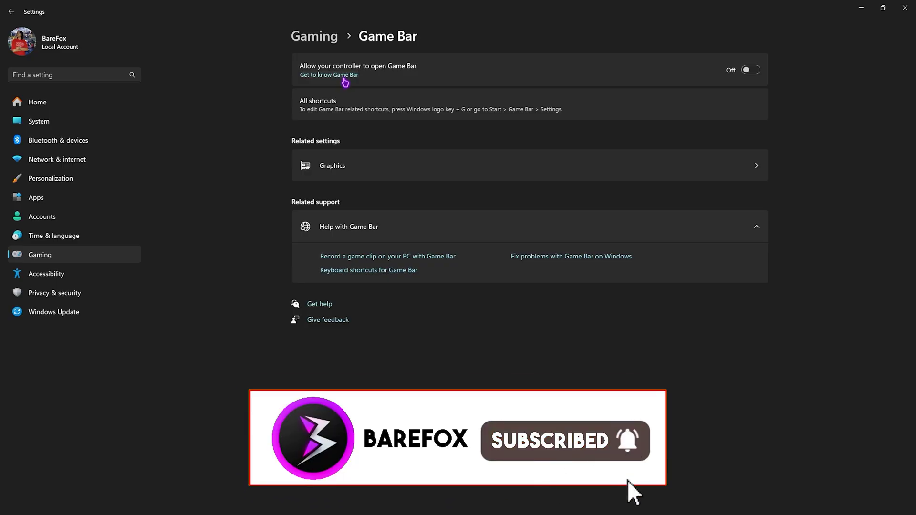
left_click(326, 38)
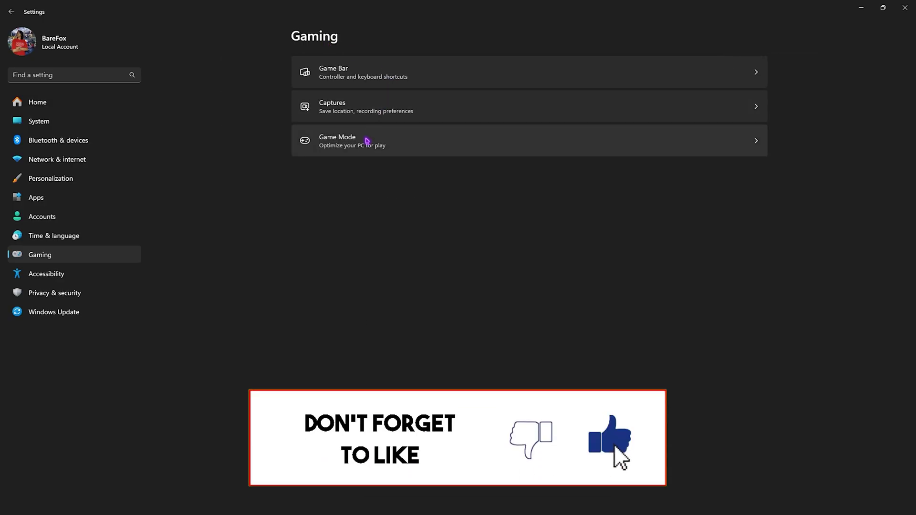
Step: Check Game Mode, then open the related Graphics settings and expand the advanced graphics settings to view GPU scheduling
left_click(368, 141)
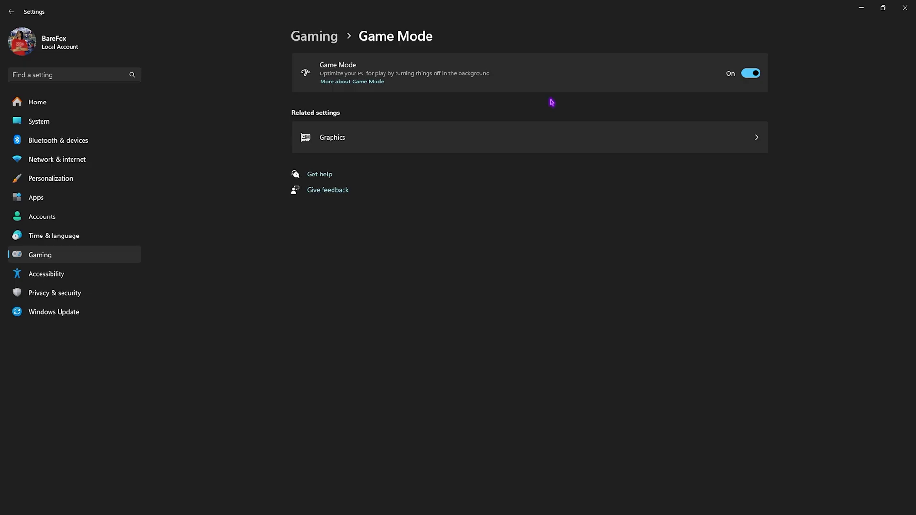
left_click(350, 140)
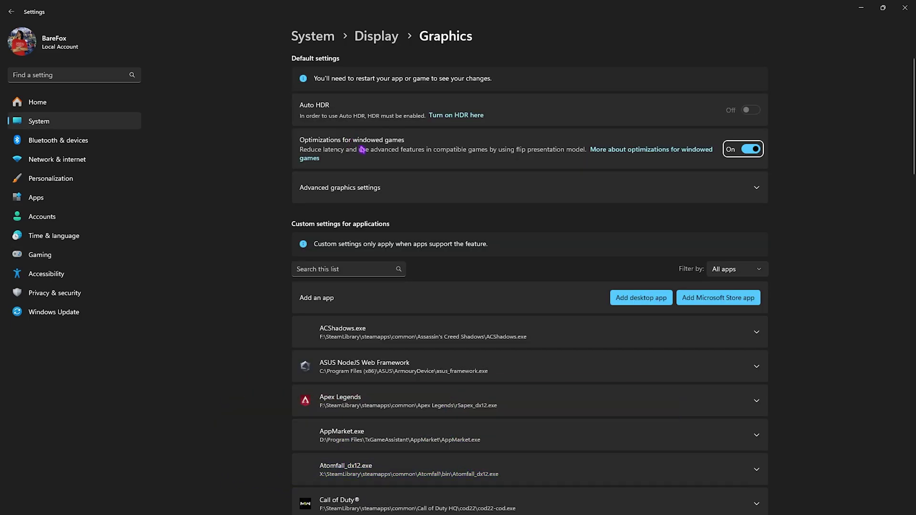
left_click(360, 189)
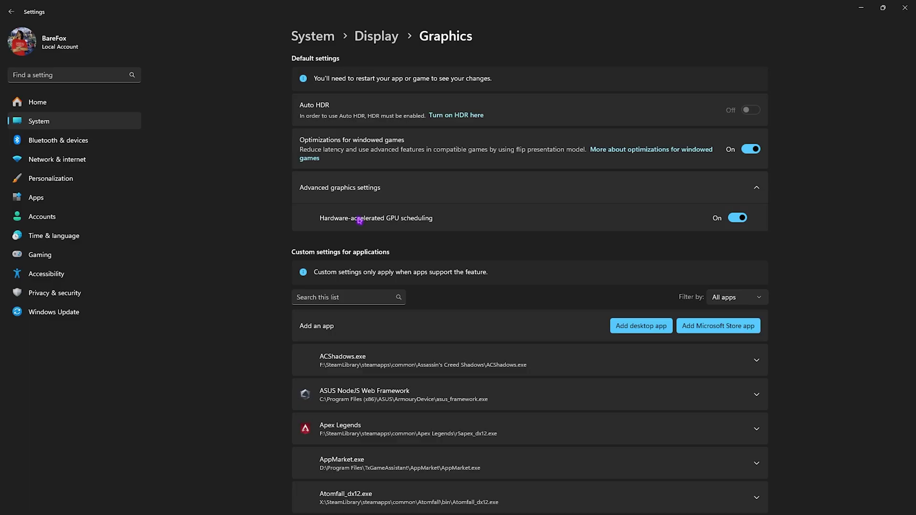
Step: Add TheAlters-Win64-Shipping.exe from The Alters\TheAlters\Binaries\Win64 in the Space (E:) Steam library as a desktop app with custom graphics settings
left_click(641, 326)
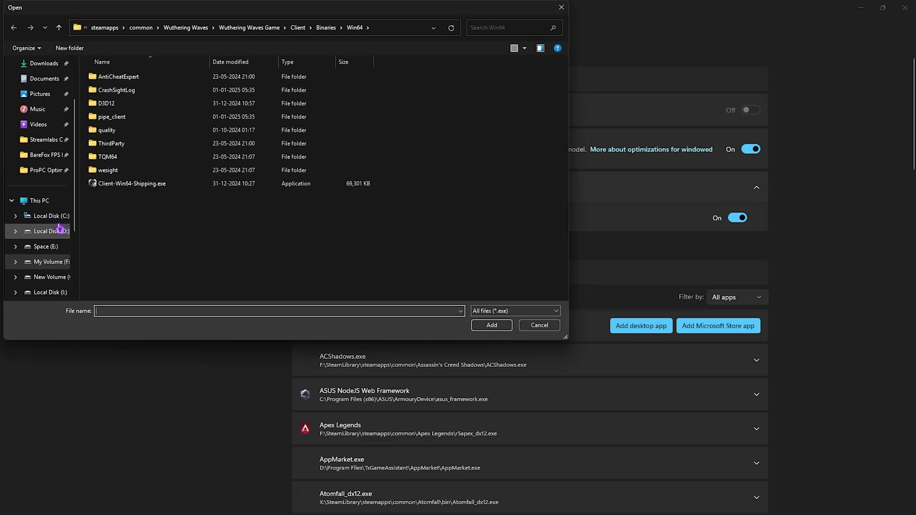
left_click(48, 247)
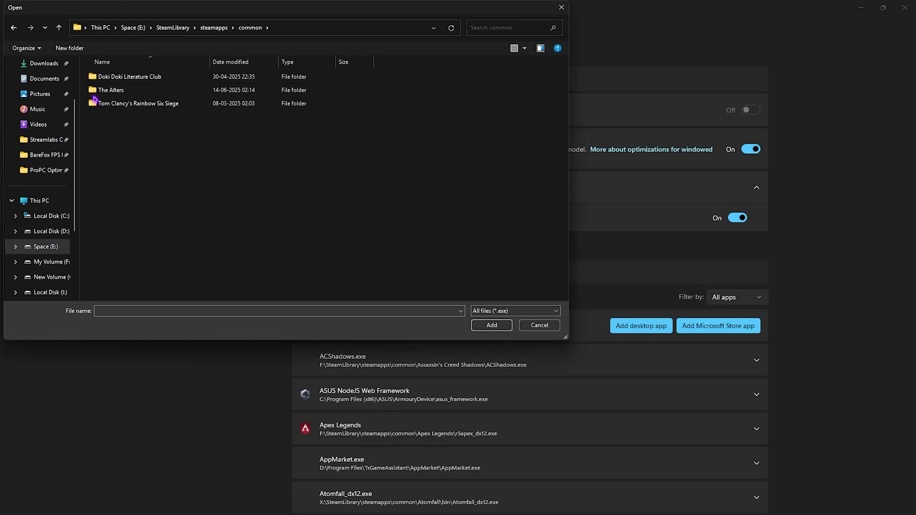
left_click(113, 95)
double_click(114, 95)
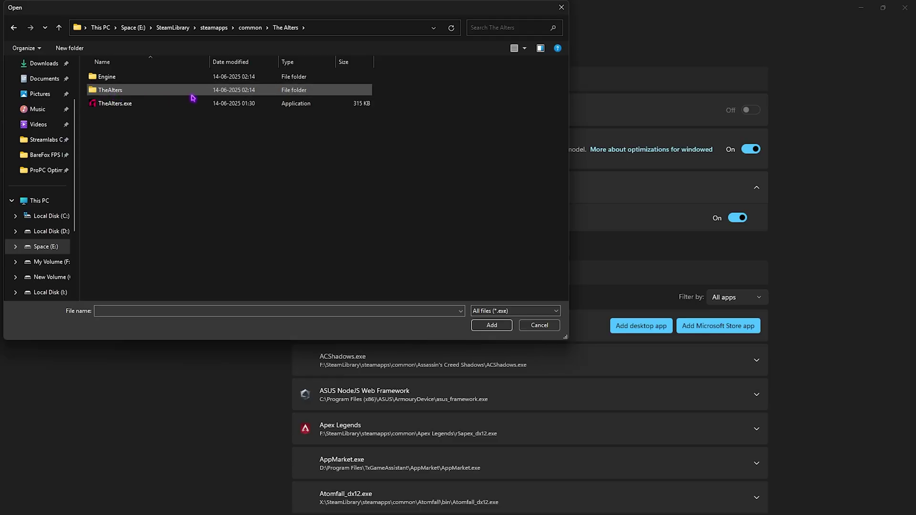
double_click(125, 90)
left_click(121, 76)
double_click(120, 76)
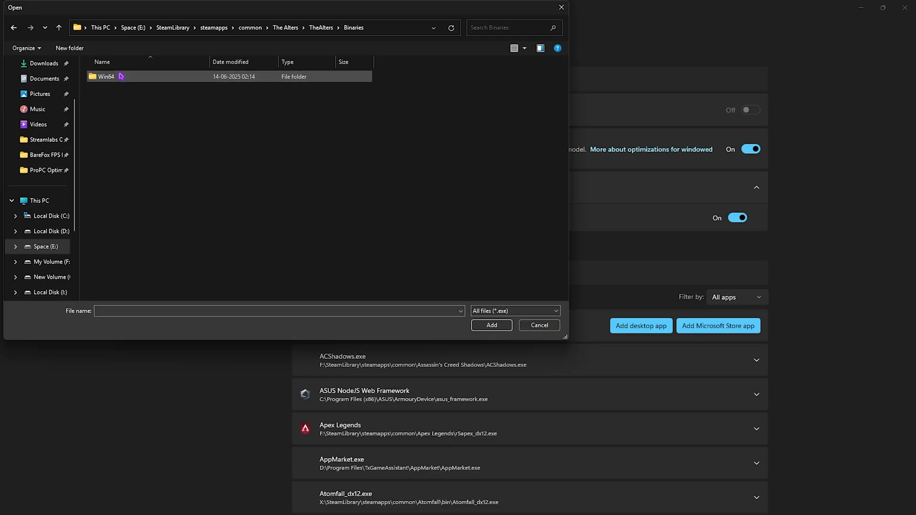
double_click(119, 76)
left_click(160, 92)
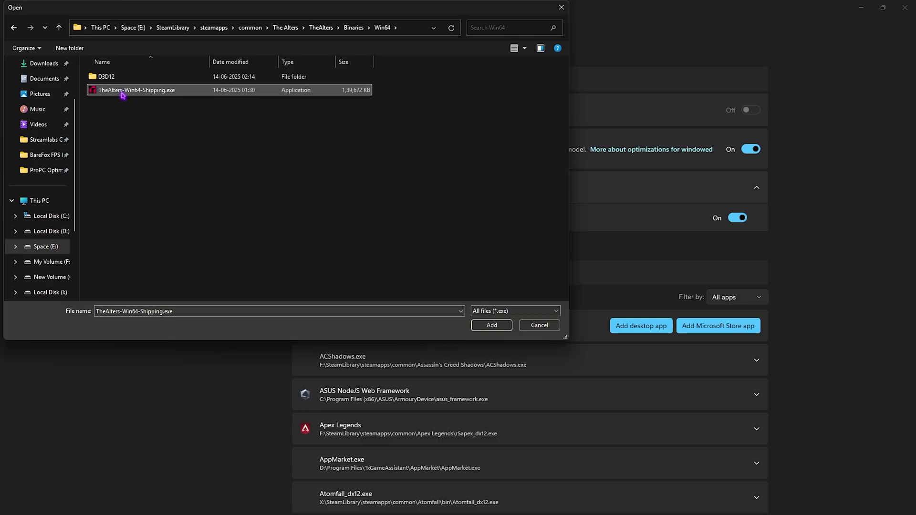
left_click(491, 326)
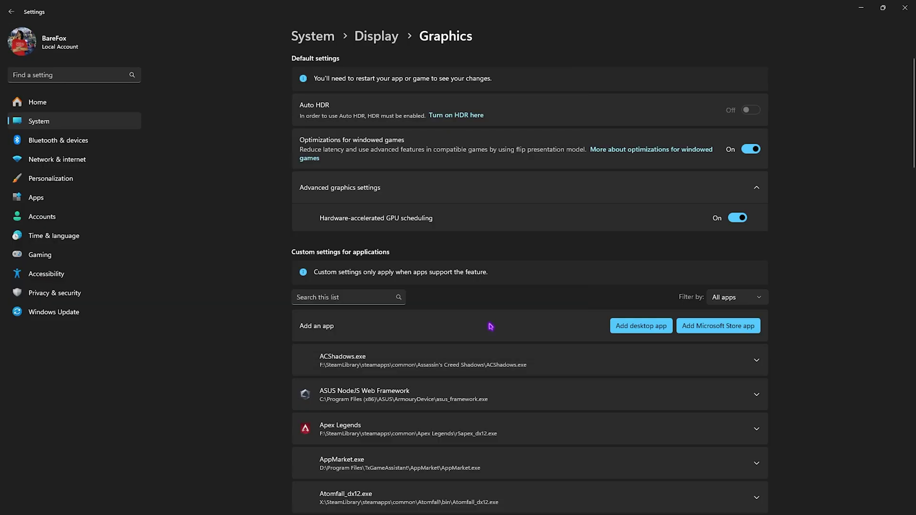
Step: Set The Alters' GPU preference to High Performance (NVIDIA GeForce RTX 2070 SUPER) and close Settings
scroll(492, 327, "down", 12)
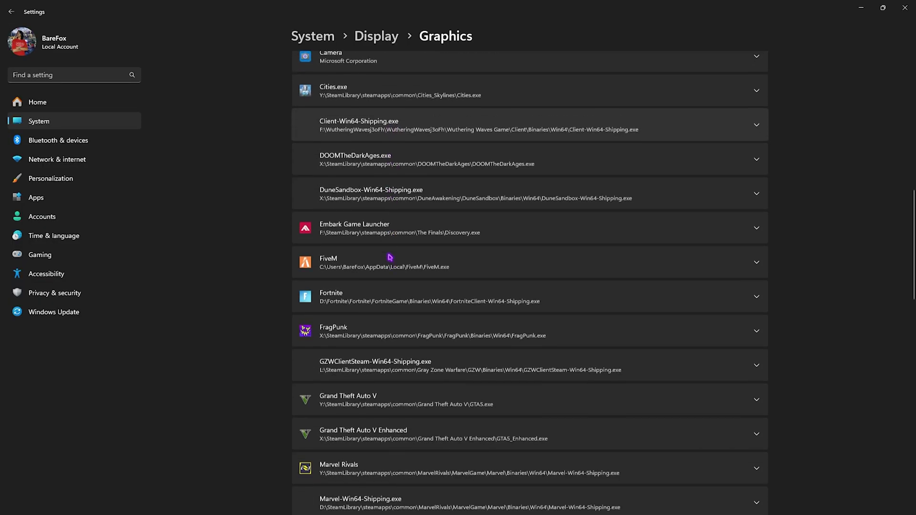
scroll(390, 258, "down", 10)
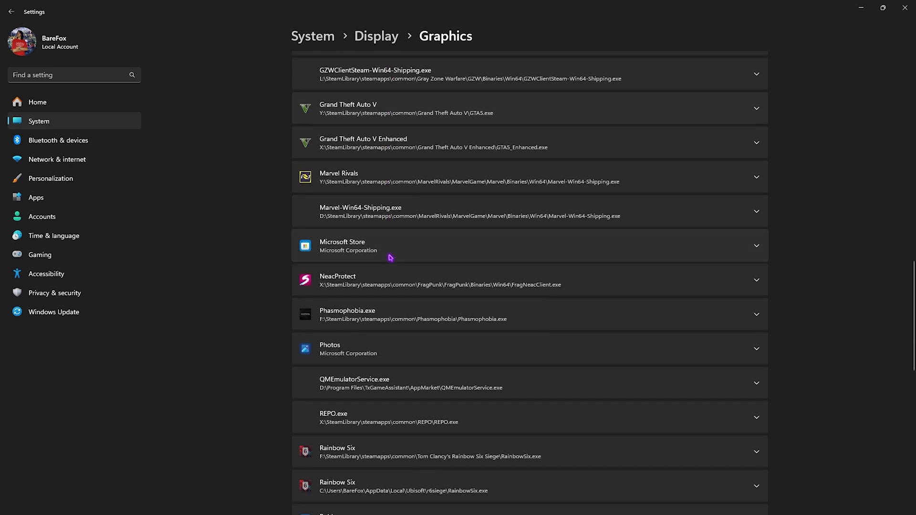
left_click(366, 314)
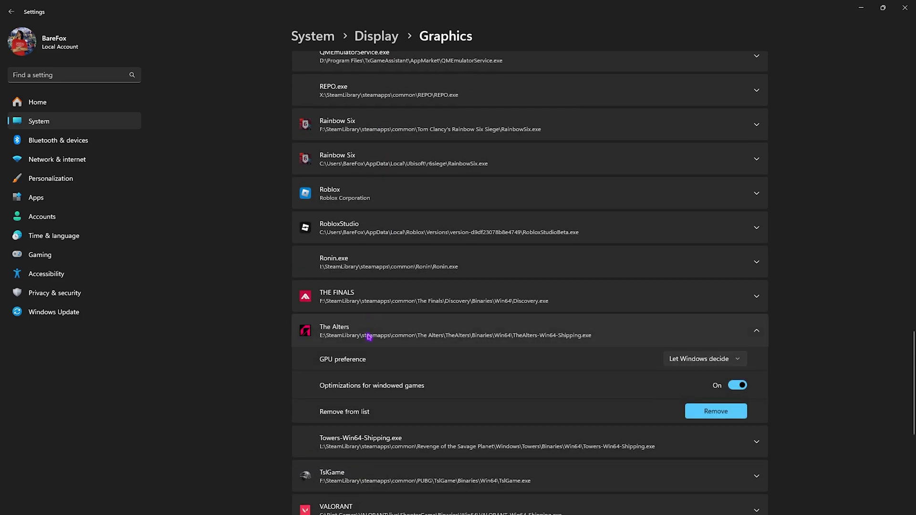
left_click(718, 363)
left_click(698, 400)
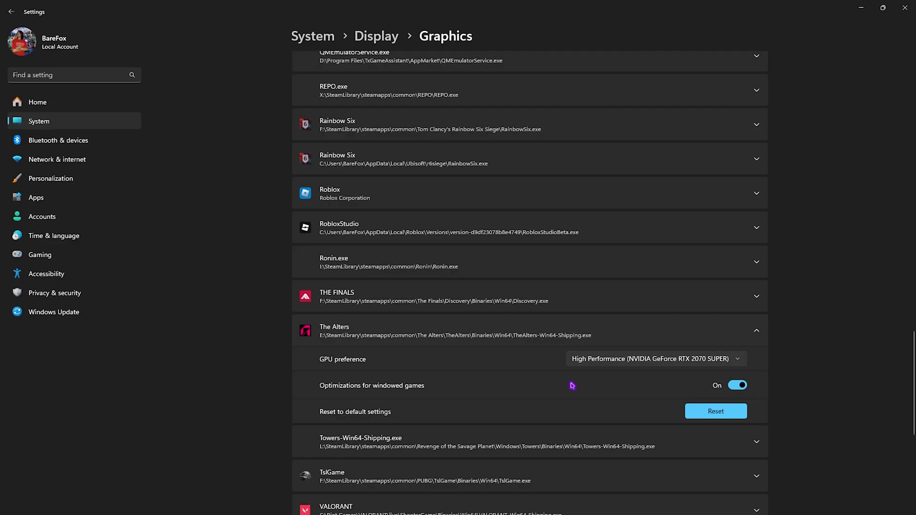
scroll(363, 377, "down", 2)
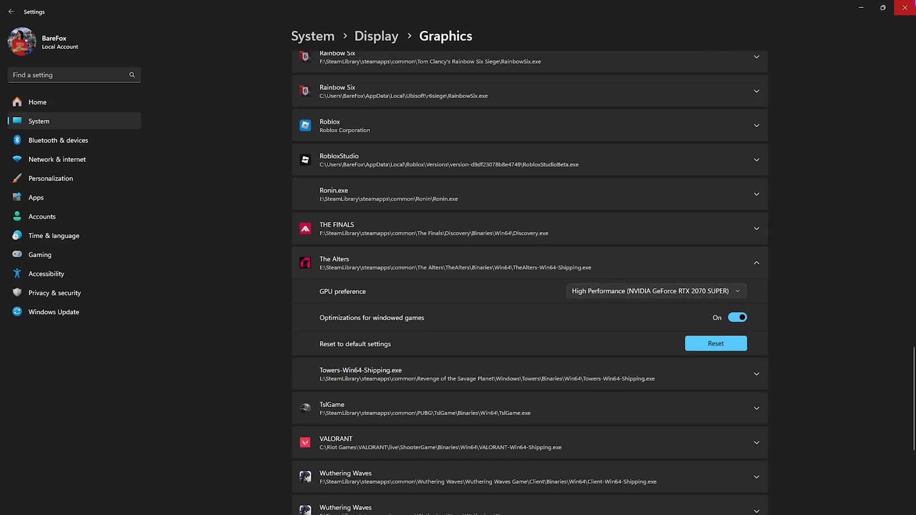
left_click(905, 7)
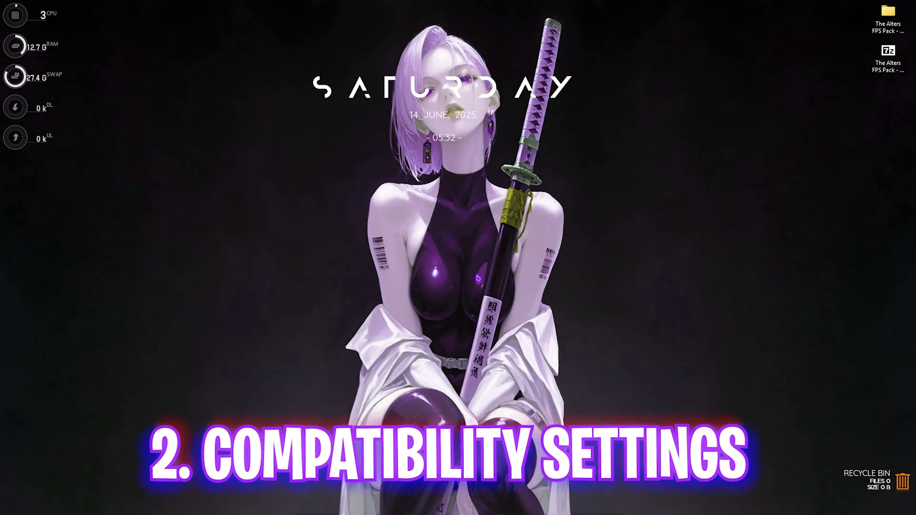
Step: Switch to Steam and browse the local files of The Alters
key("super")
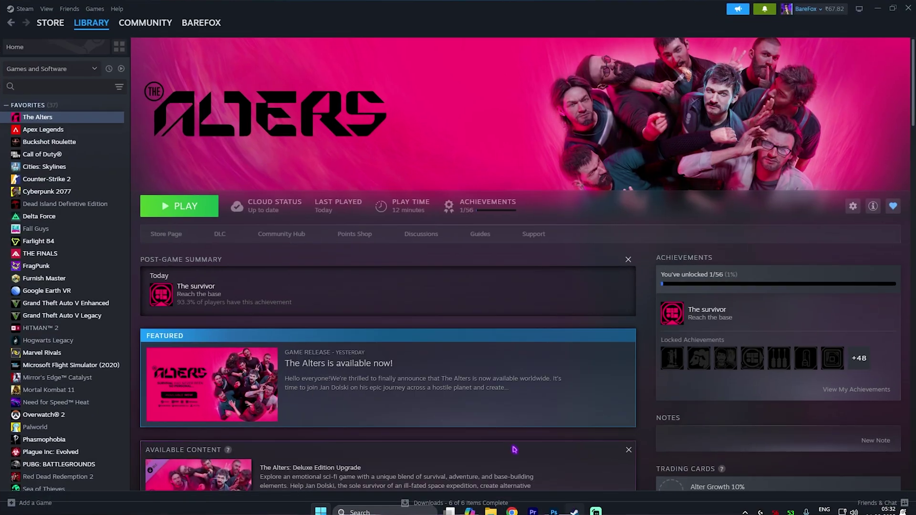
left_click(575, 503)
right_click(87, 124)
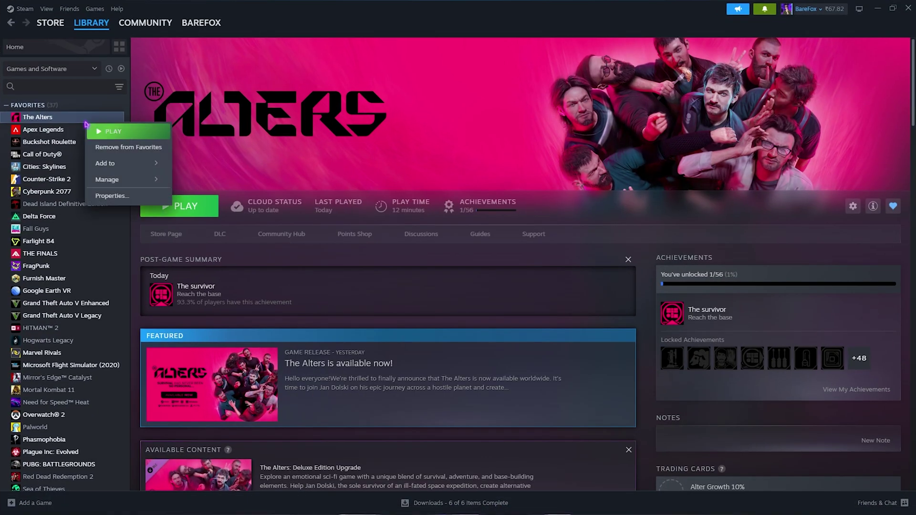
mouse_move(115, 180)
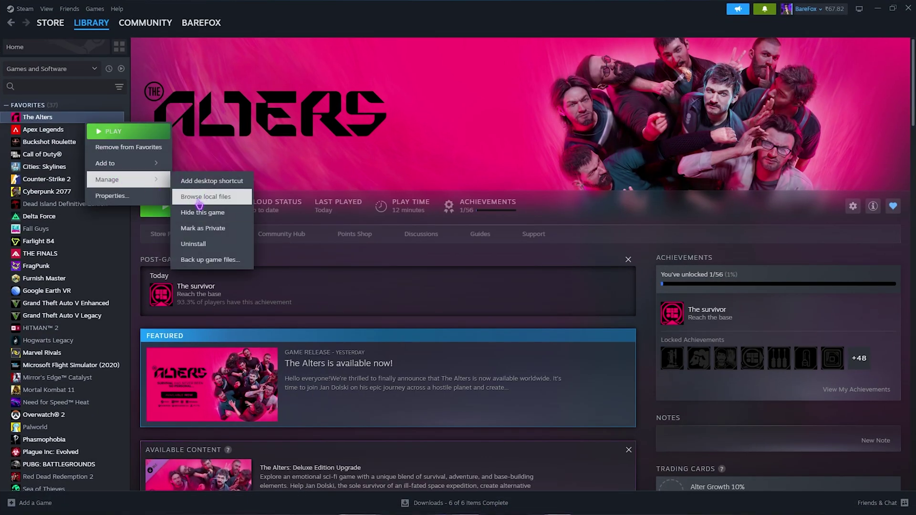
left_click(203, 196)
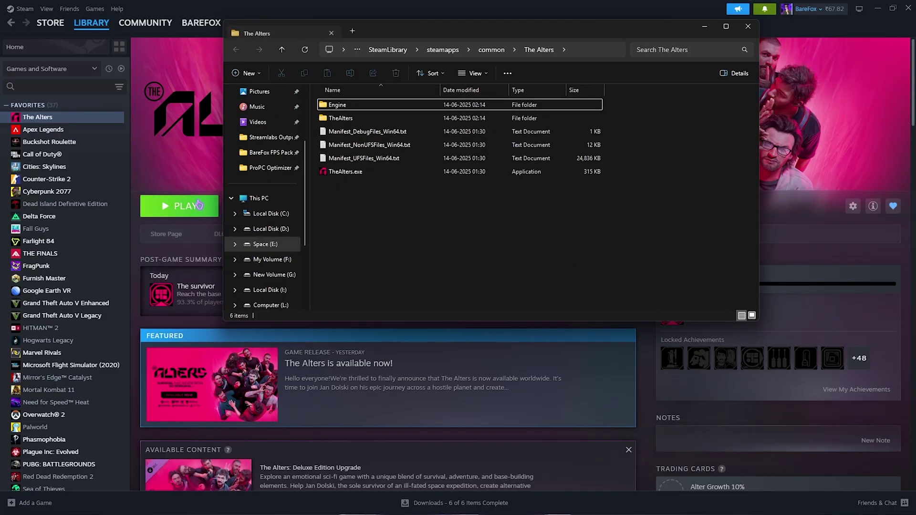
Step: Go to the game's TheAlters\Binaries\Win64 folder and maximize the file window
double_click(345, 119)
double_click(343, 105)
double_click(343, 105)
left_click(726, 27)
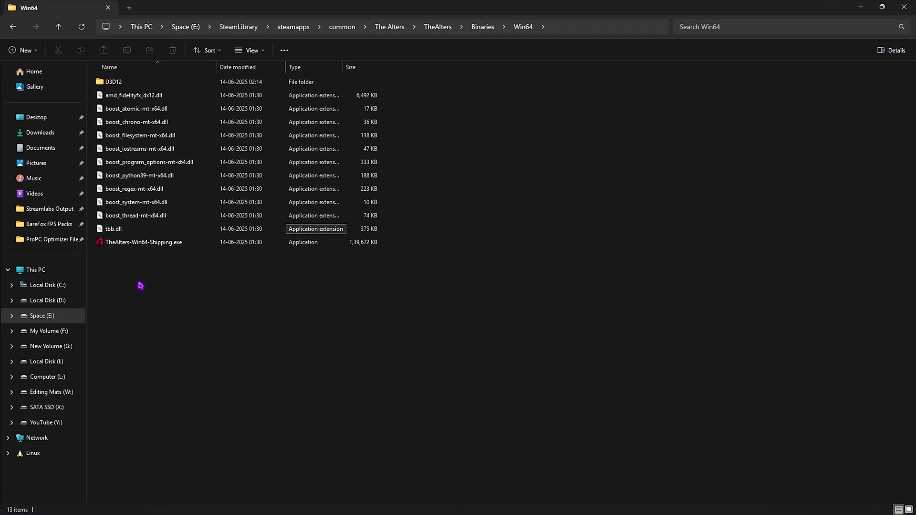
Step: Disable fullscreen optimizations in the compatibility properties of TheAlters-Win64-Shipping.exe
left_click(148, 243)
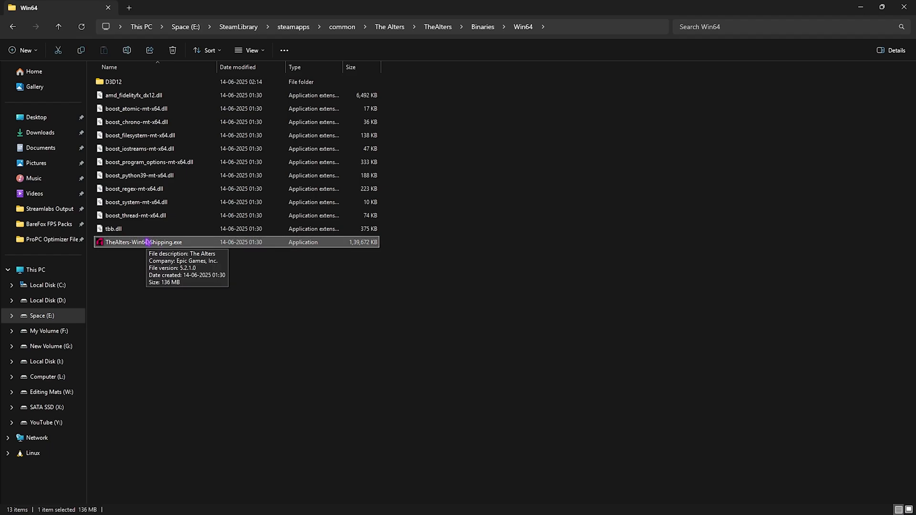
right_click(148, 242)
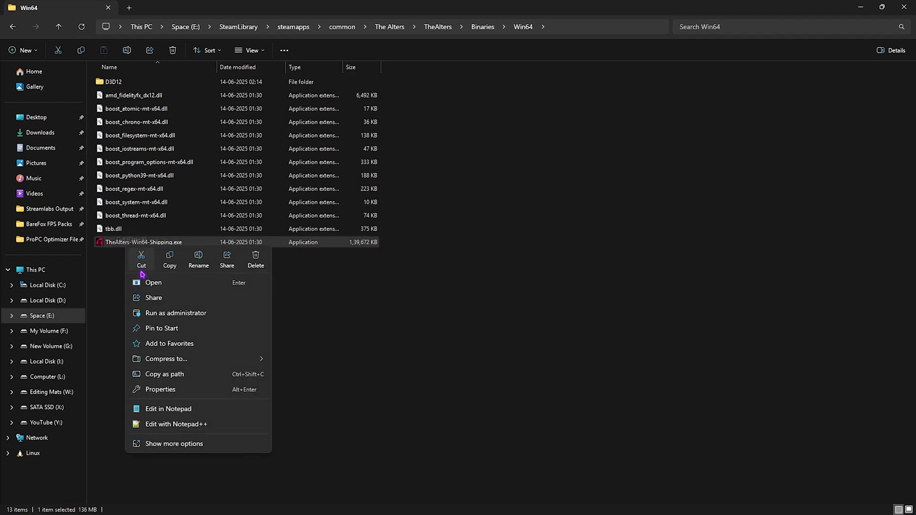
left_click(172, 389)
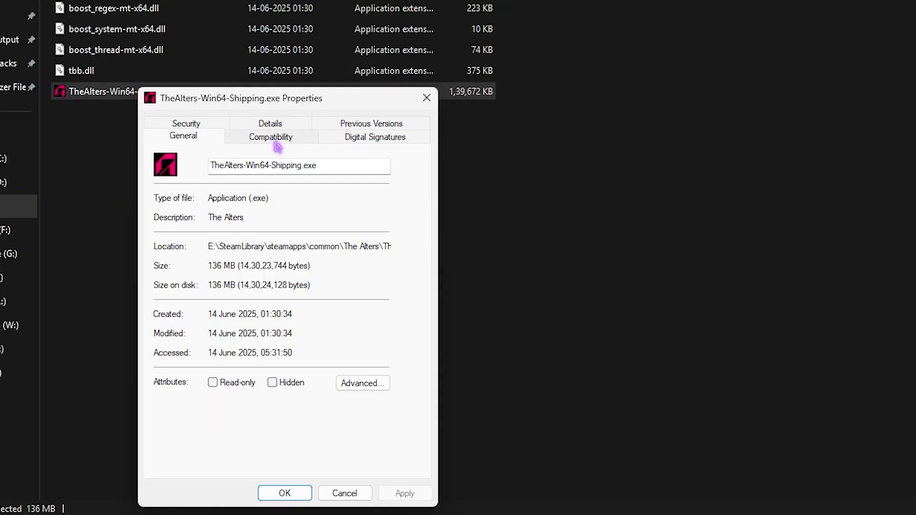
left_click(235, 271)
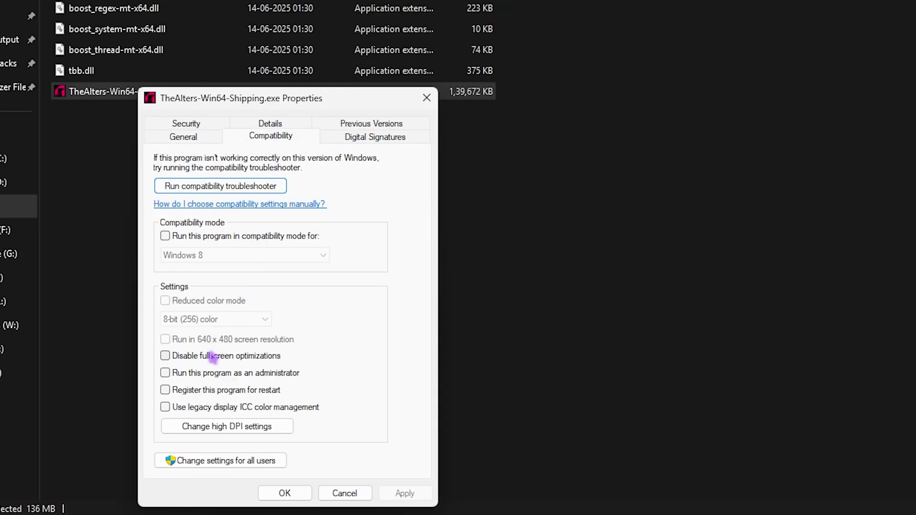
left_click(213, 357)
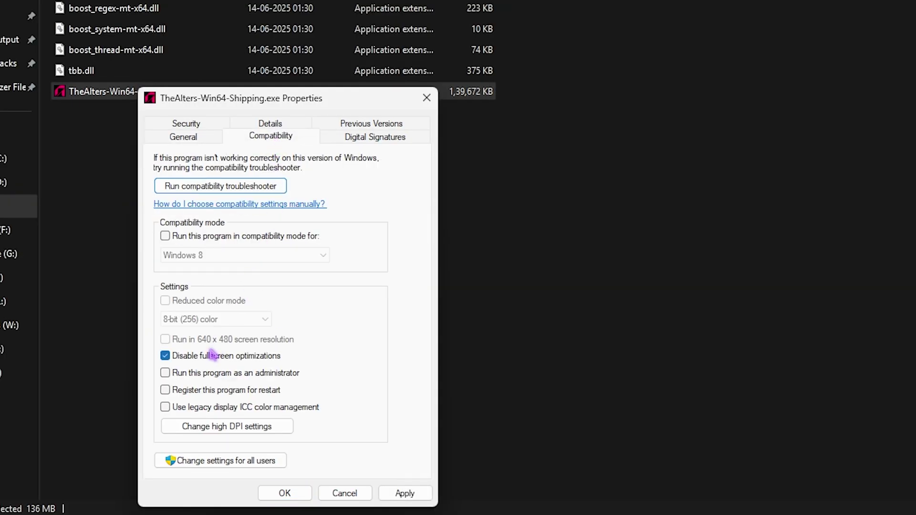
Step: Override the executable's high DPI scaling behavior with scaling performed by Application, apply the compatibility settings and close the properties
left_click(229, 427)
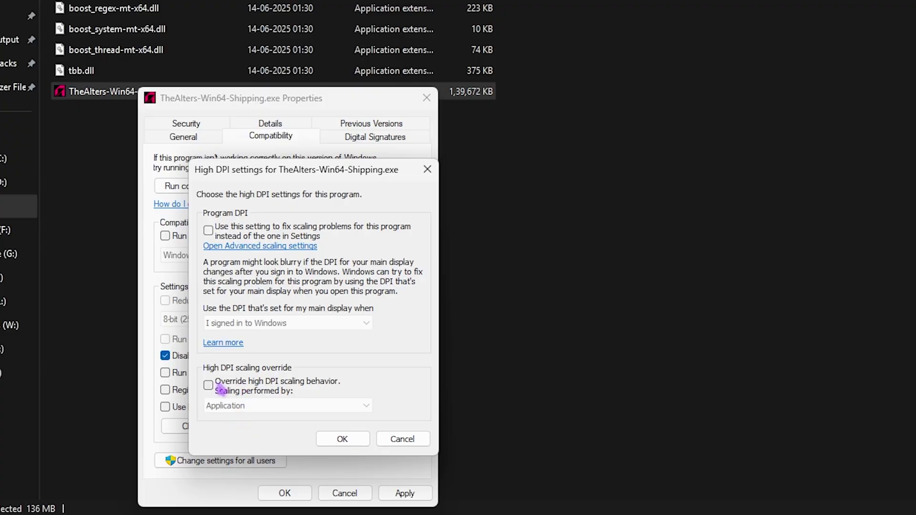
left_click(220, 388)
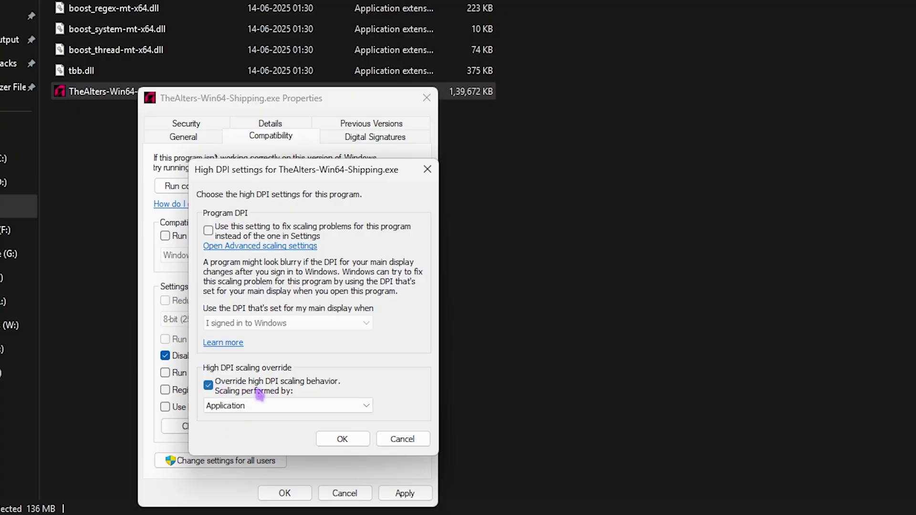
left_click(343, 439)
left_click(405, 492)
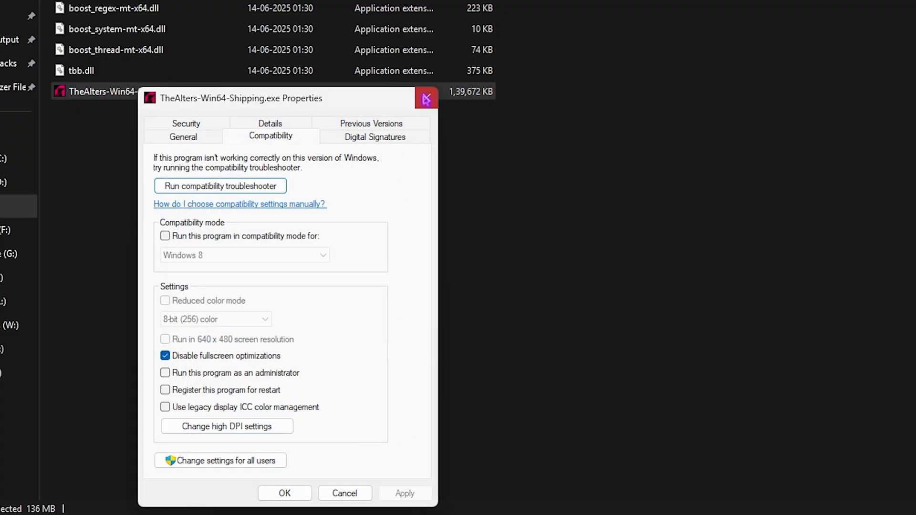
left_click(426, 100)
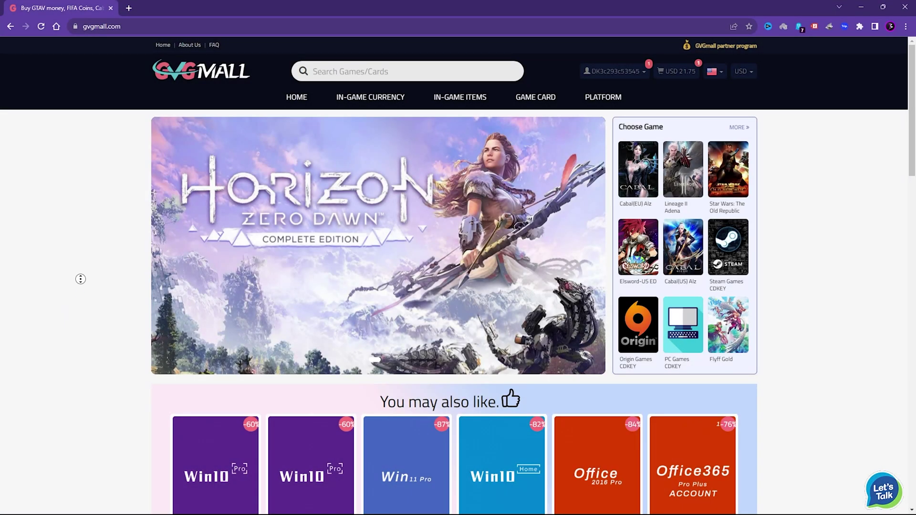
Step: Browse the GVGMall homepage, its in-game currency, in-game items and game card categories, and the recommended Windows and Office keys
scroll(80, 280, "down", 4)
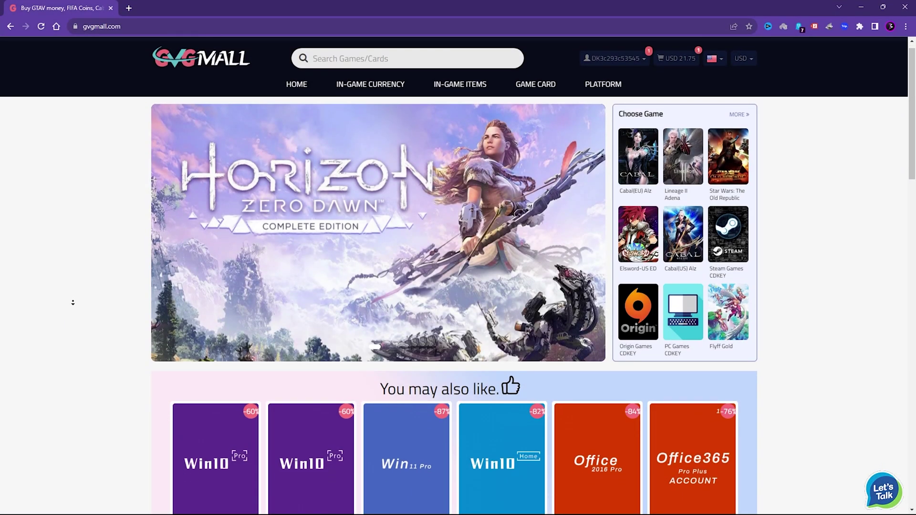
scroll(73, 305, "down", 5)
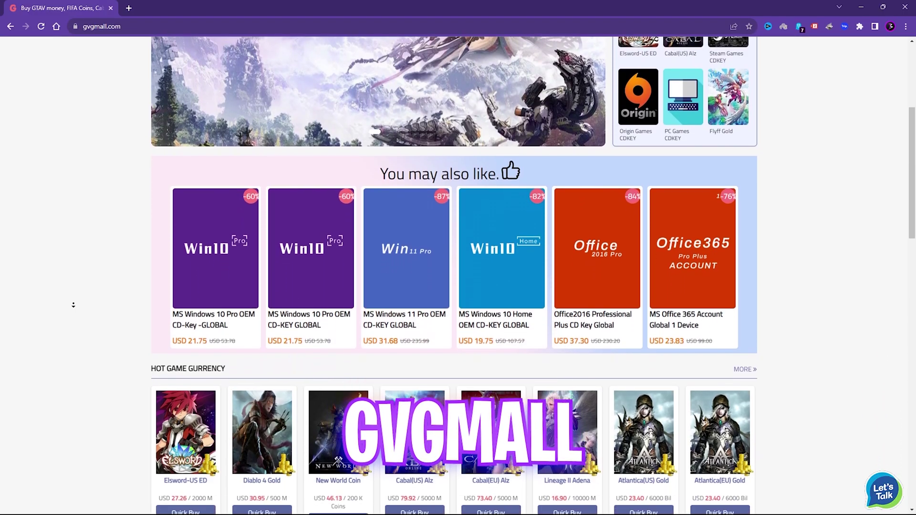
scroll(73, 305, "down", 3)
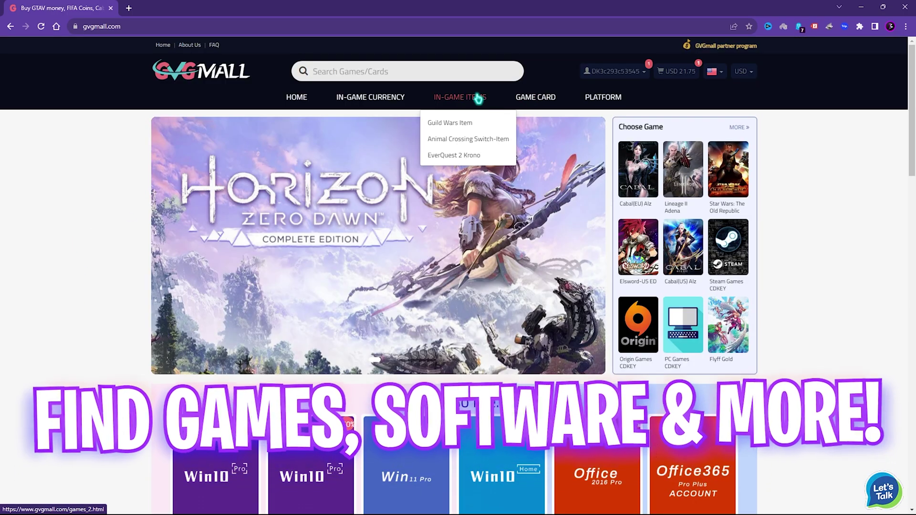
mouse_move(516, 97)
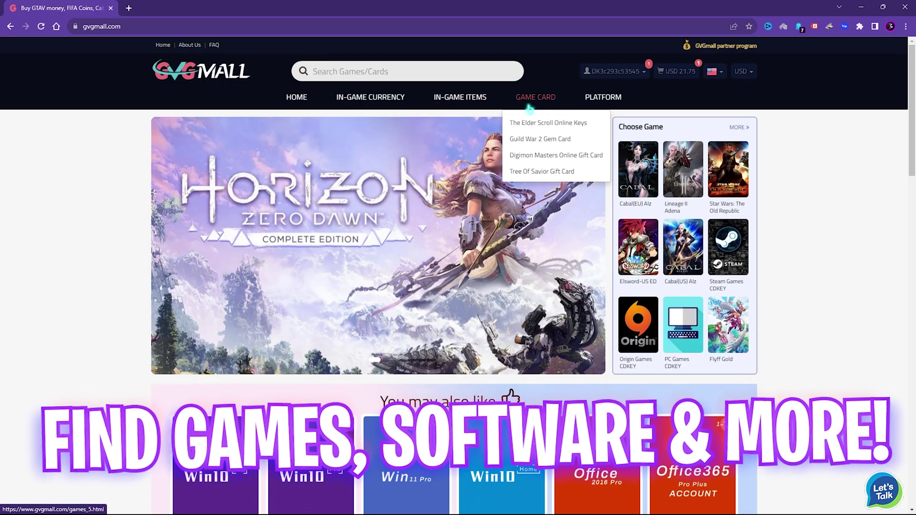
mouse_move(591, 96)
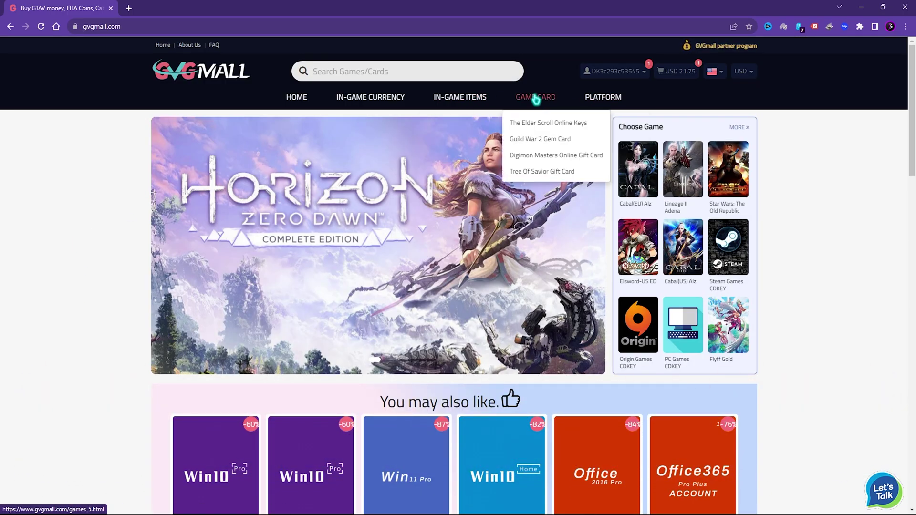
mouse_move(461, 96)
mouse_move(371, 97)
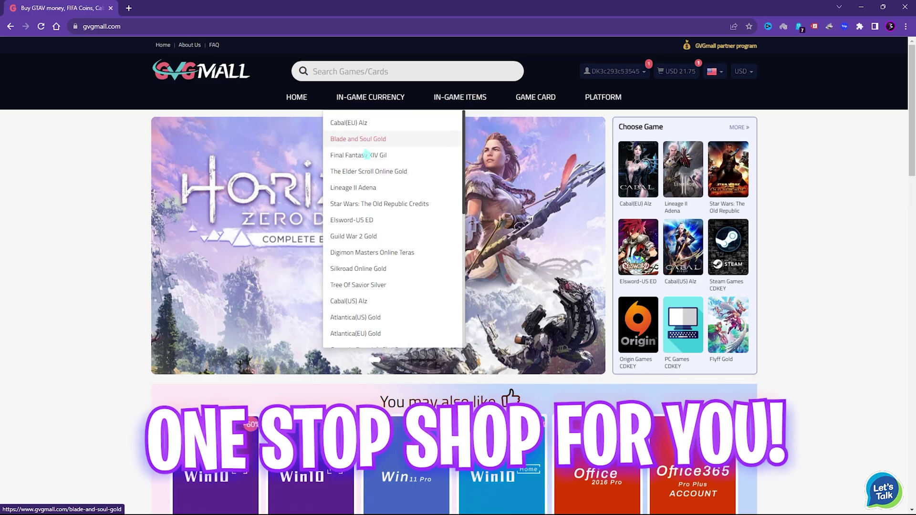
scroll(376, 256, "down", 3)
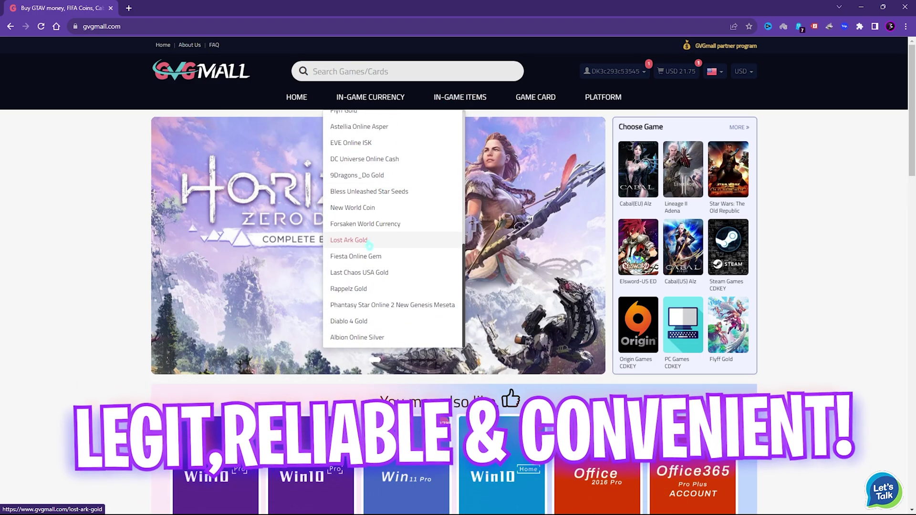
scroll(162, 315, "down", 4)
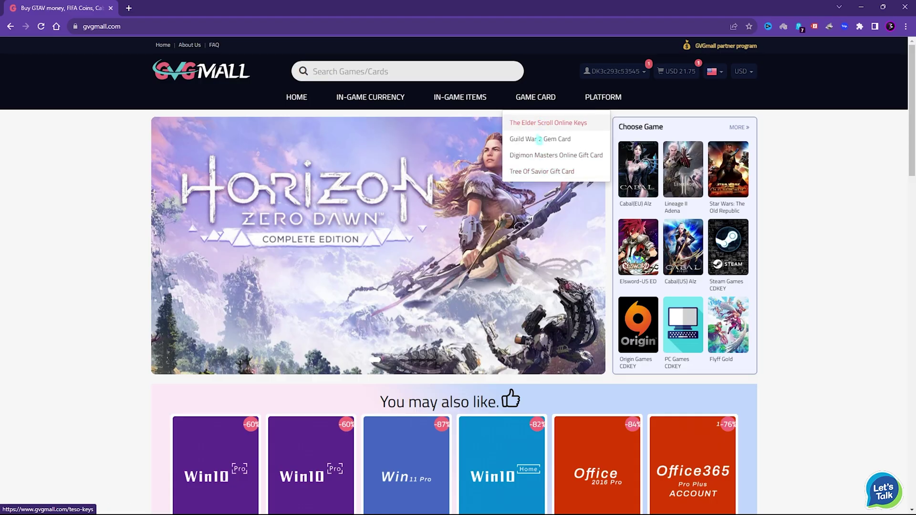
mouse_move(462, 100)
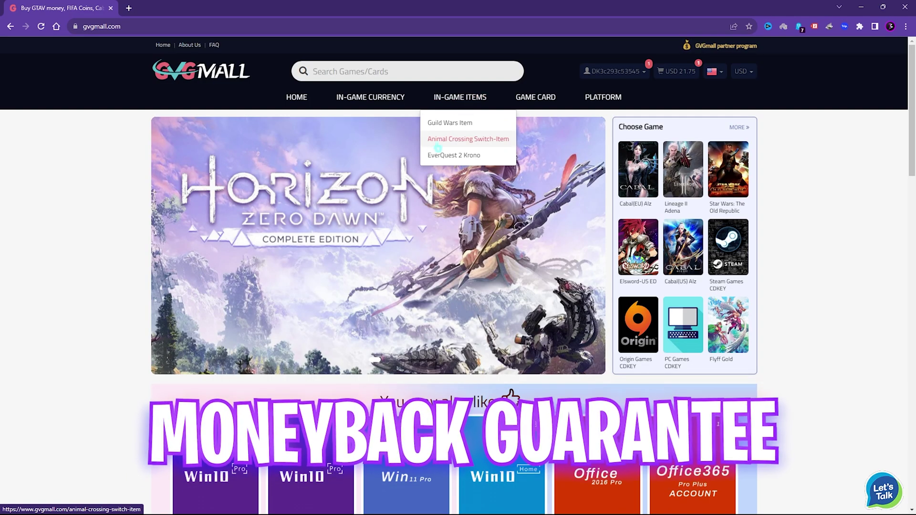
mouse_move(371, 99)
scroll(376, 259, "down", 1)
scroll(378, 296, "down", 4)
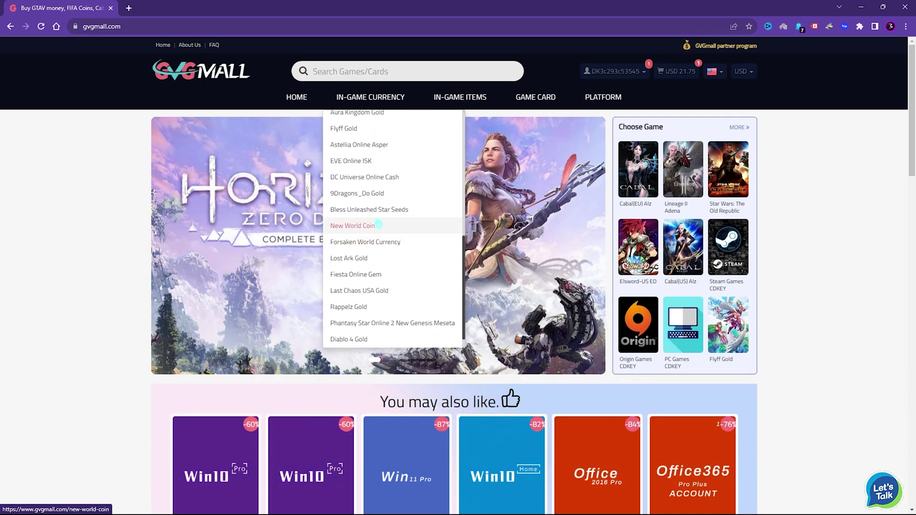
scroll(231, 339, "down", 4)
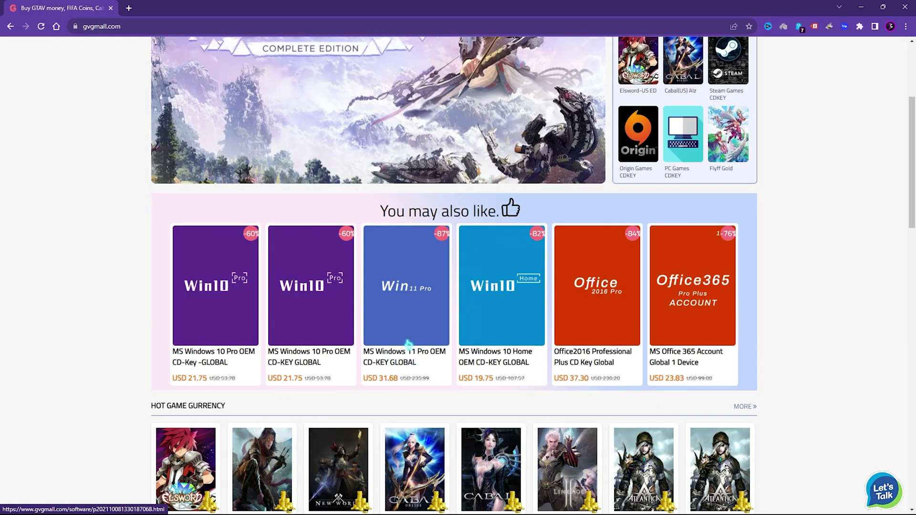
scroll(418, 384, "up", 1)
scroll(124, 388, "down", 1)
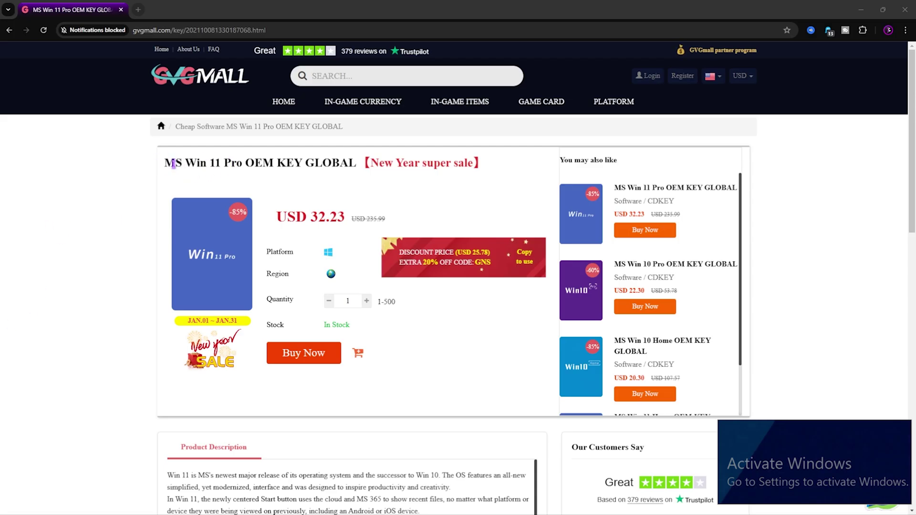
Step: Examine the product page of the MS Win 11 Pro OEM key, including its title and discount offer
left_click_drag(173, 165, 478, 164)
left_click(366, 164)
left_click(478, 164)
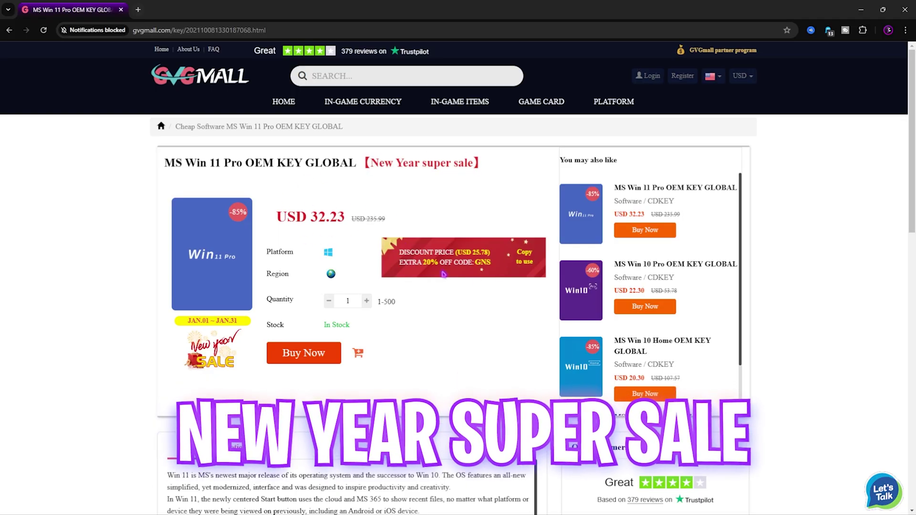
scroll(292, 296, "down", 3)
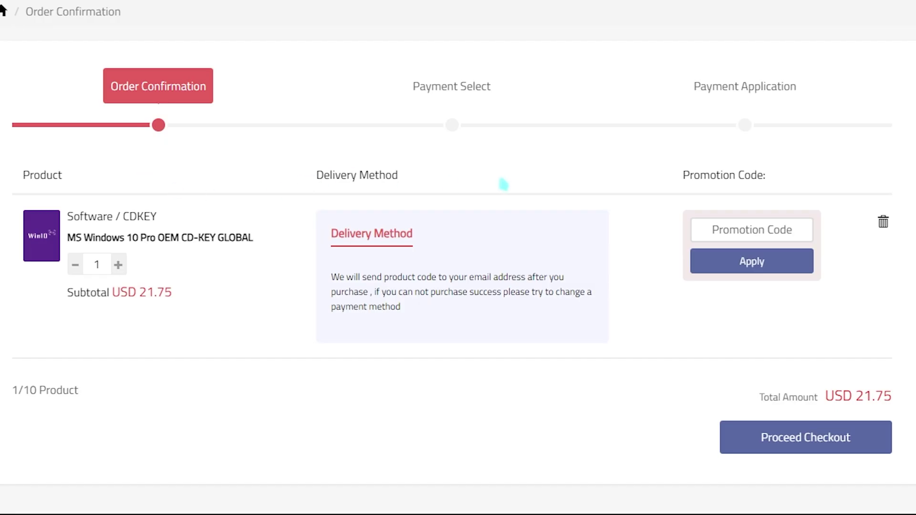
Step: Apply the promotion code FOX25 to the MS Windows 10 Pro OEM CD-KEY order and check the total amount
left_click(757, 229)
type("FOX25")
left_click_drag(778, 234, 705, 233)
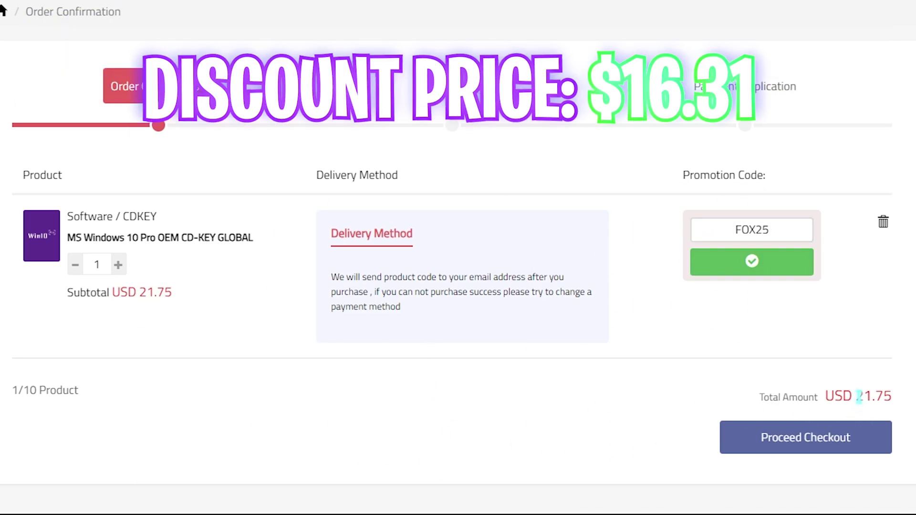
triple_click(879, 397)
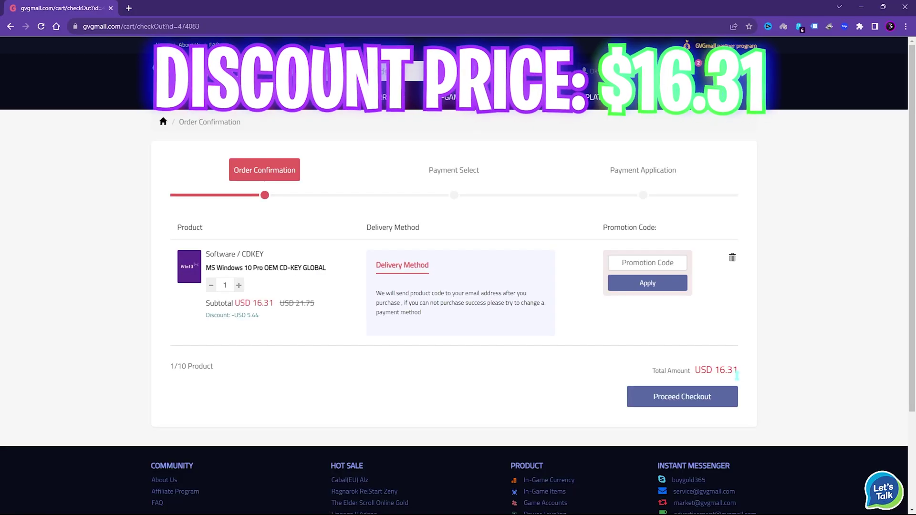
triple_click(737, 376)
left_click(403, 416)
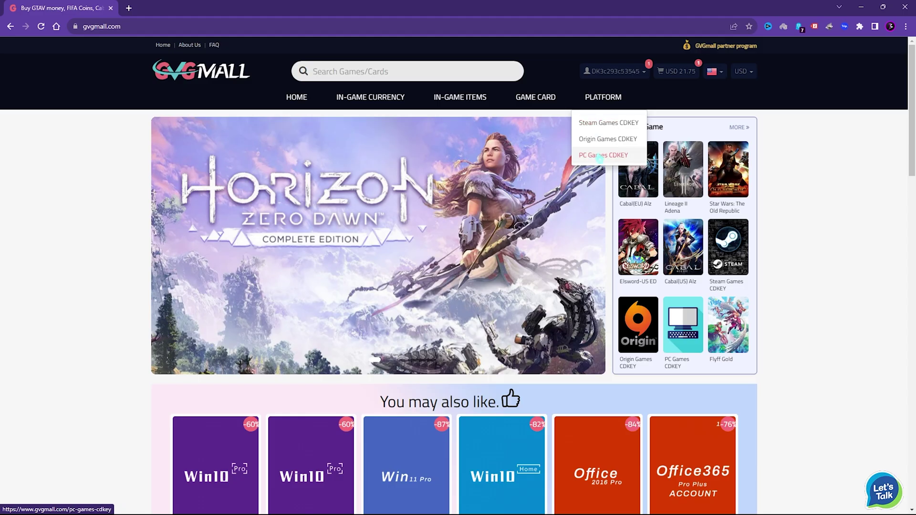
mouse_move(467, 96)
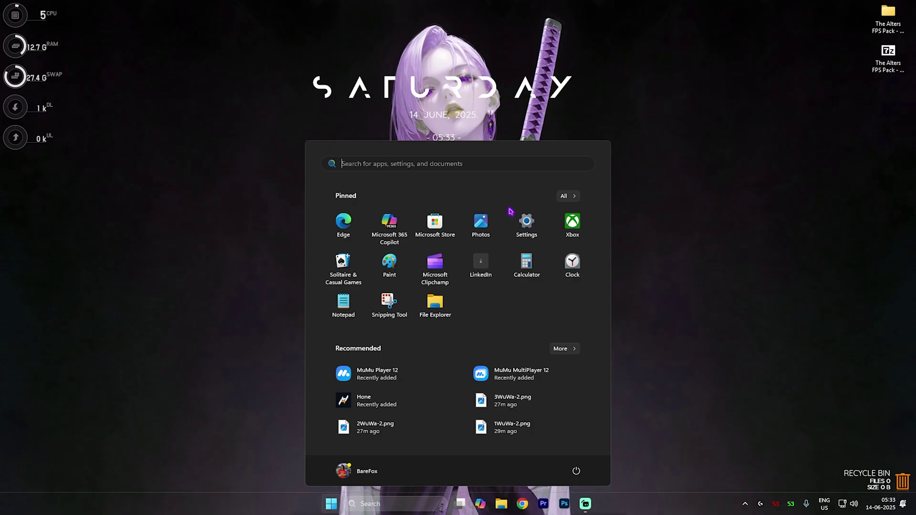
Step: Open the Local Group Policy Editor and go to App Privacy under Computer Configuration, Administrative Templates, Windows Components
type("edit group policy")
key("Return")
double_click(395, 82)
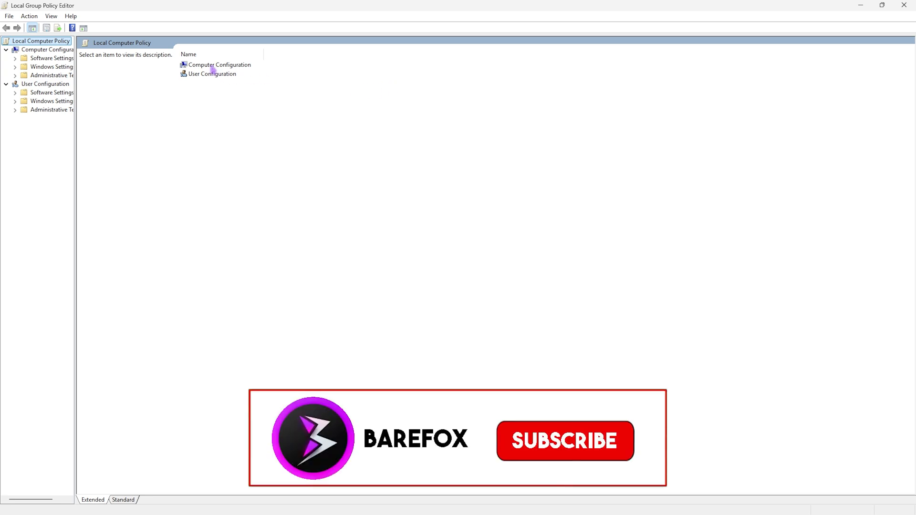
double_click(217, 66)
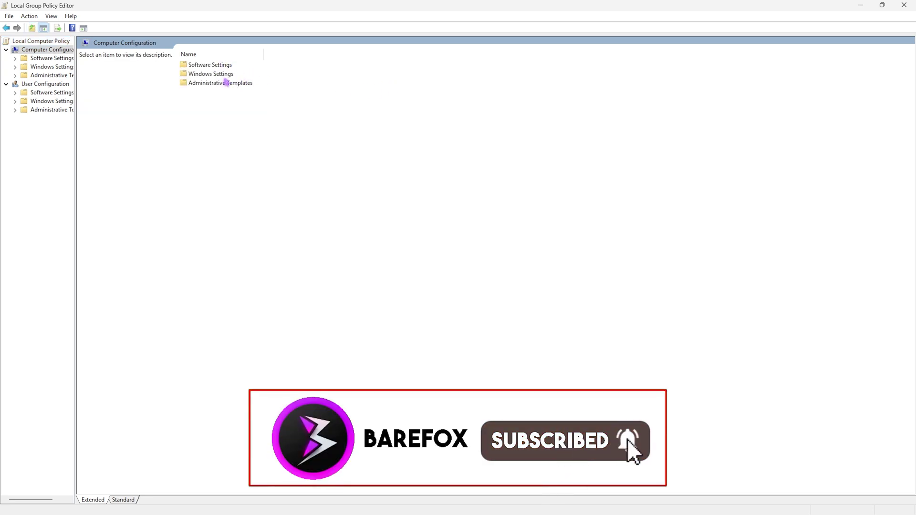
double_click(231, 84)
double_click(217, 128)
double_click(216, 102)
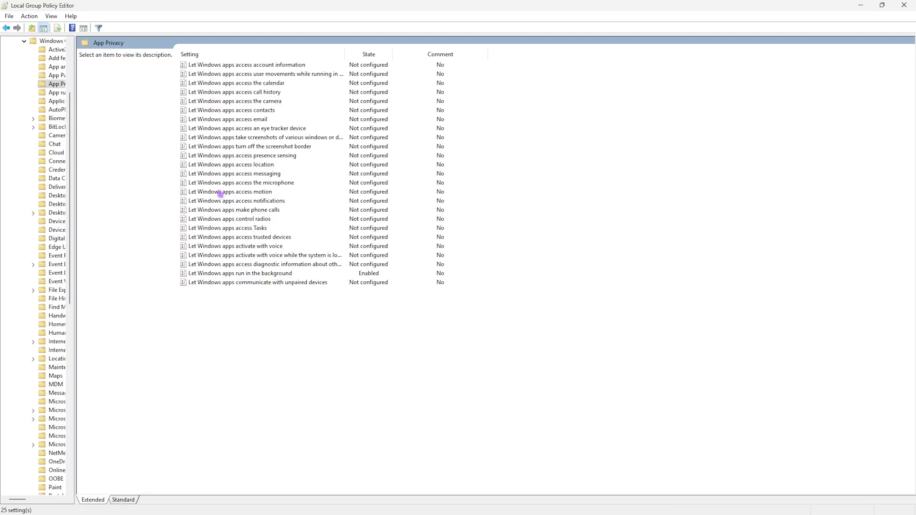
Step: Edit the "Let Windows apps run in the background" policy, set the default for all apps to Force Deny and apply it
left_click(233, 274)
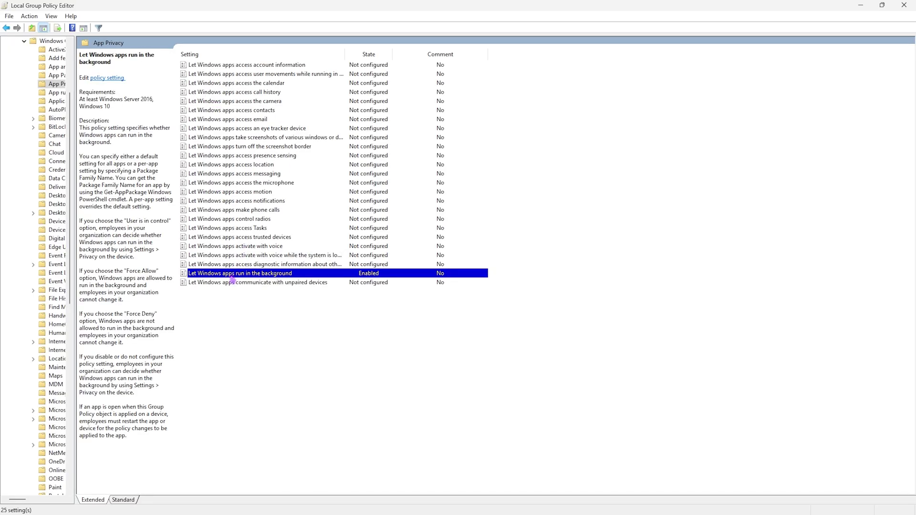
right_click(236, 275)
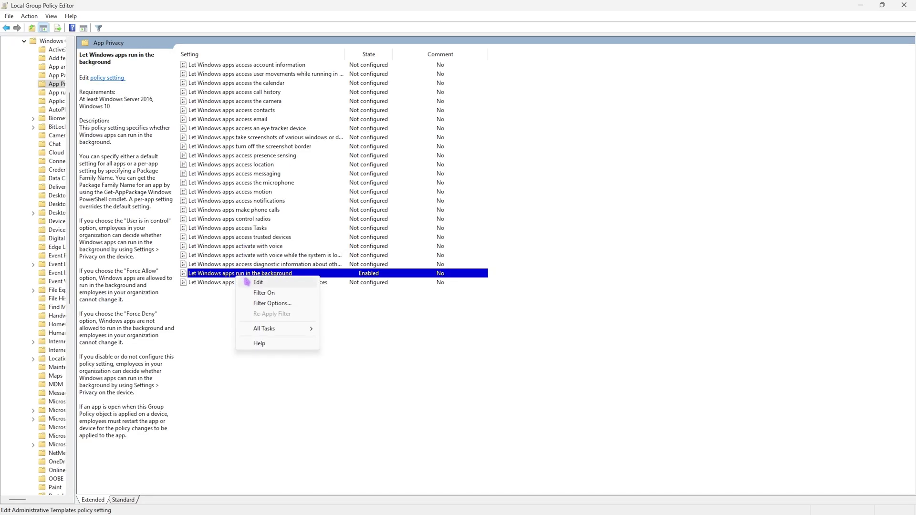
left_click(257, 282)
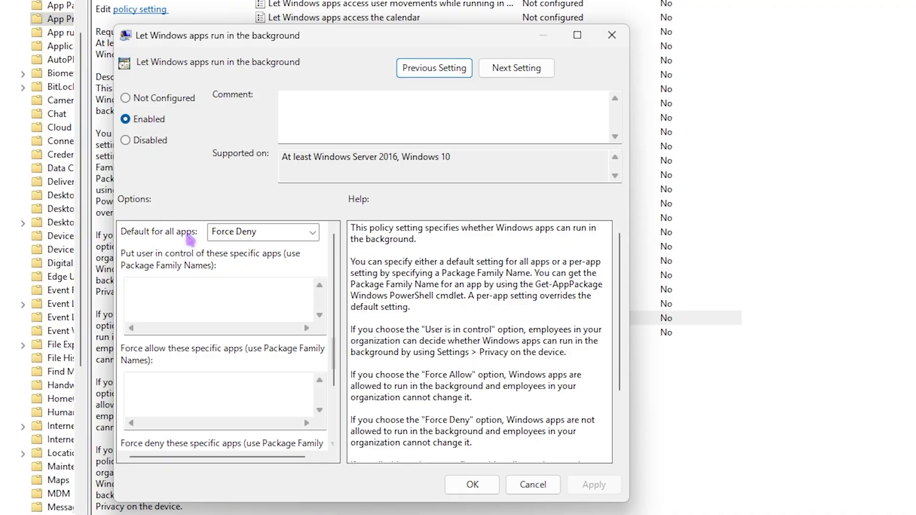
left_click(213, 238)
left_click(253, 276)
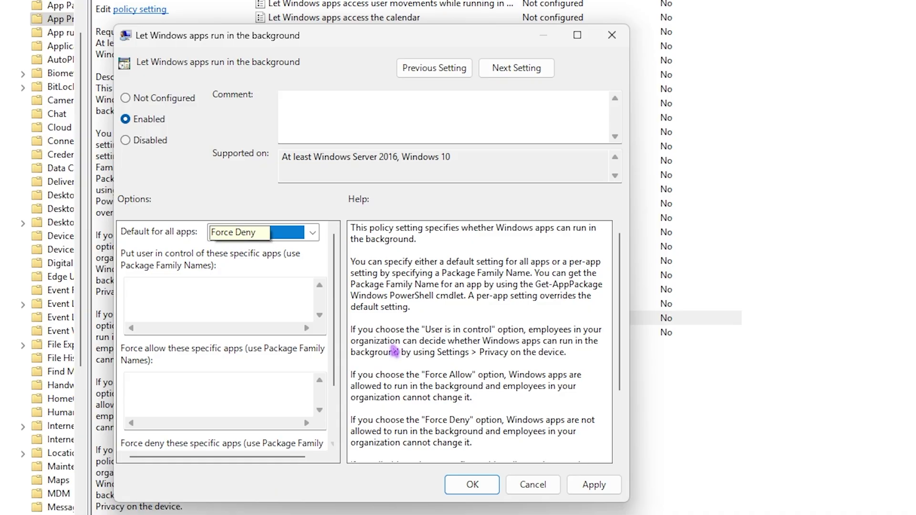
left_click(594, 485)
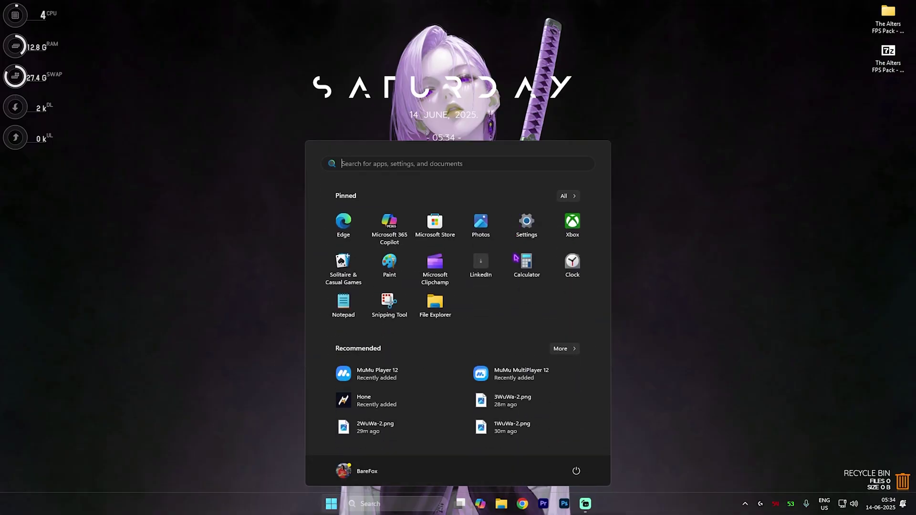
Step: Open the Windows drive optimization tool and optimize the C: solid state drive
type("defr")
key("Return")
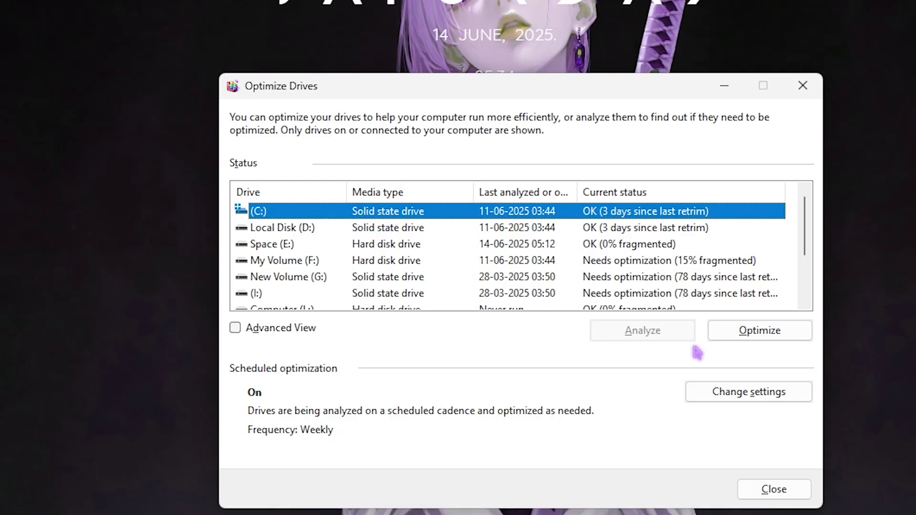
left_click(745, 337)
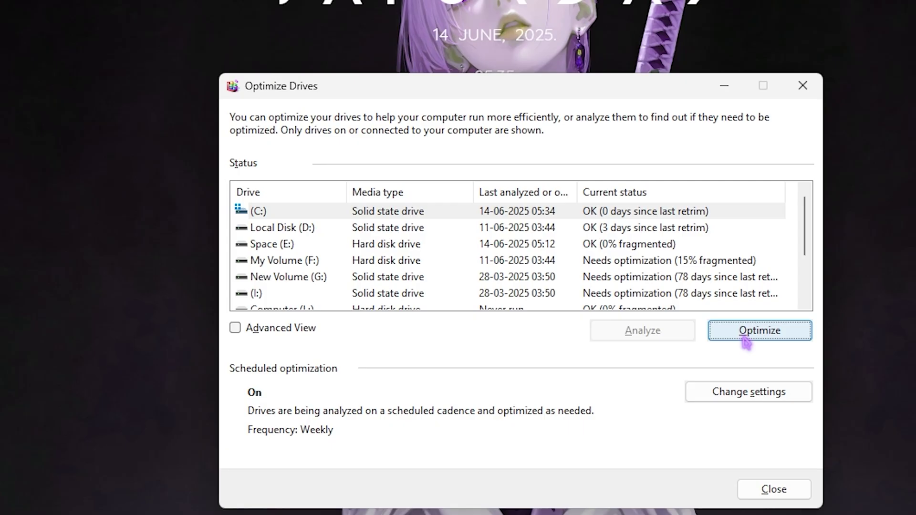
Step: Analyze and optimize the Space (E:) hard disk drive, and close the drive optimization tool
left_click(400, 247)
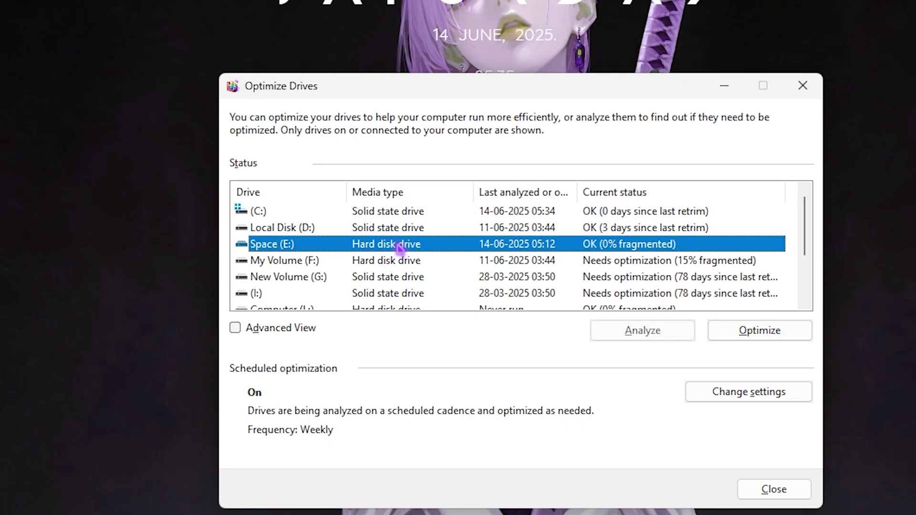
left_click(642, 330)
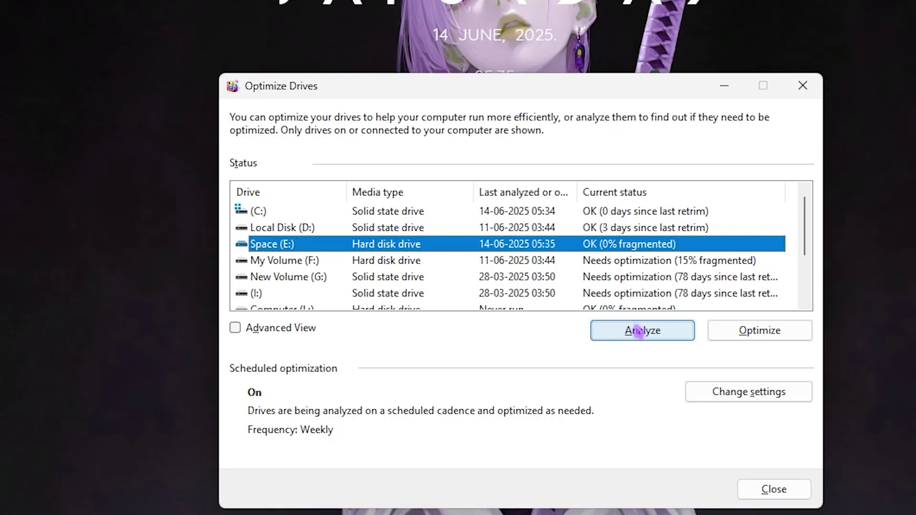
left_click(797, 334)
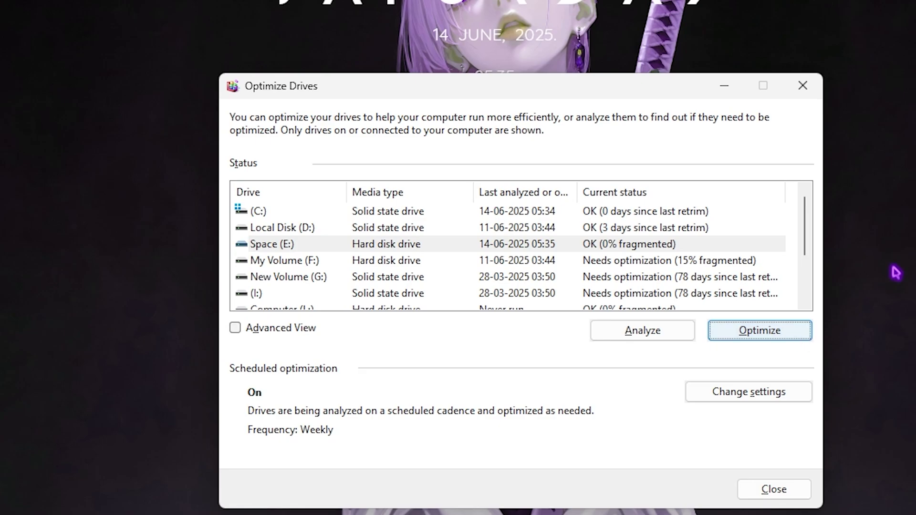
left_click(803, 86)
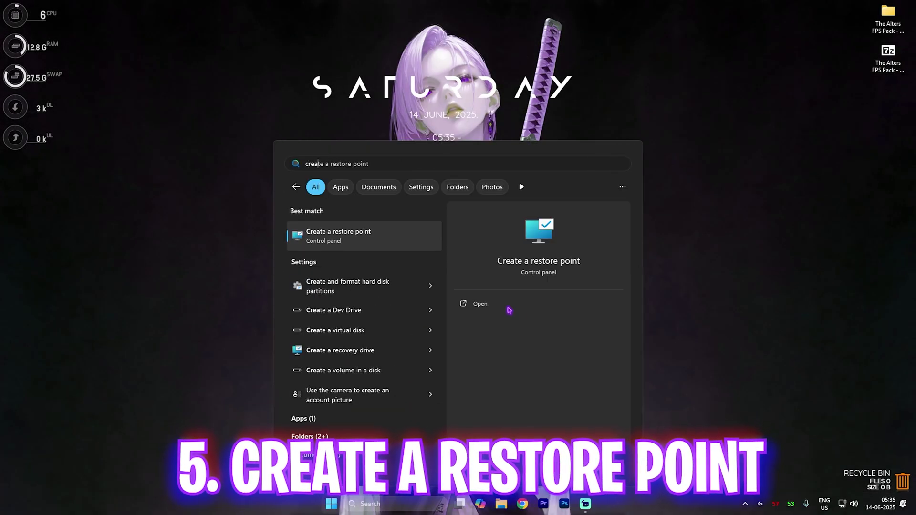
Step: Create a restore point for the C: system drive with the description "The A" and close the completion message
left_click(477, 305)
scroll(329, 312, "down", 1)
left_click(372, 321)
left_click(478, 398)
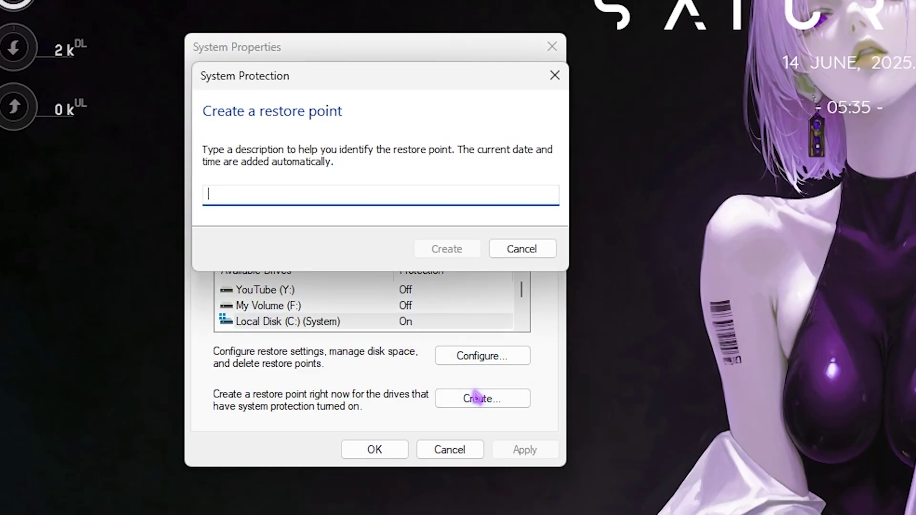
type("The A")
key("Return")
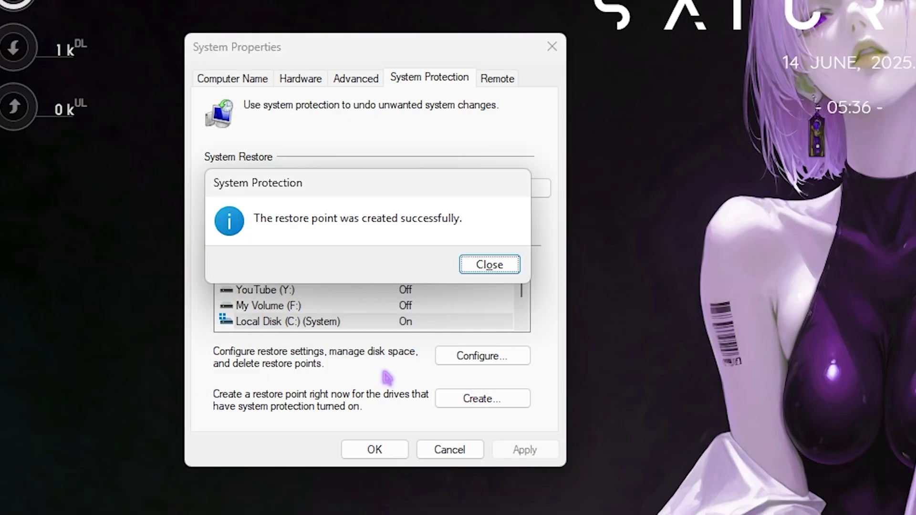
left_click(471, 267)
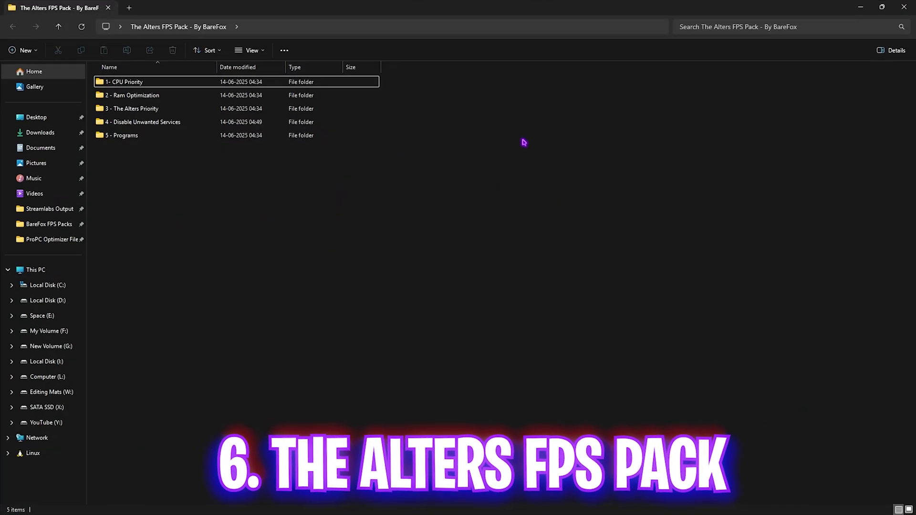
Step: Examine the CPU priority registry files in the AMD and INTEL folders of 1- CPU Priority
left_click_drag(142, 179, 131, 98)
left_click(148, 183)
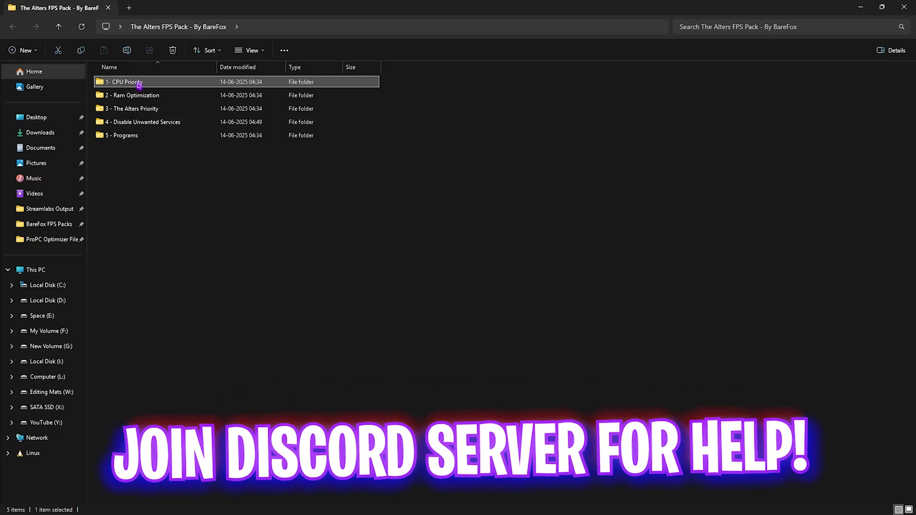
double_click(139, 83)
double_click(140, 83)
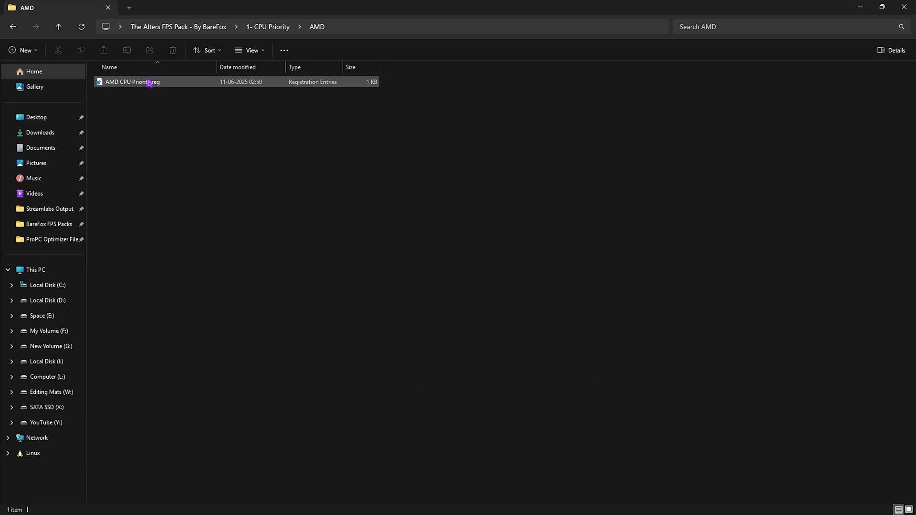
left_click(268, 27)
double_click(153, 99)
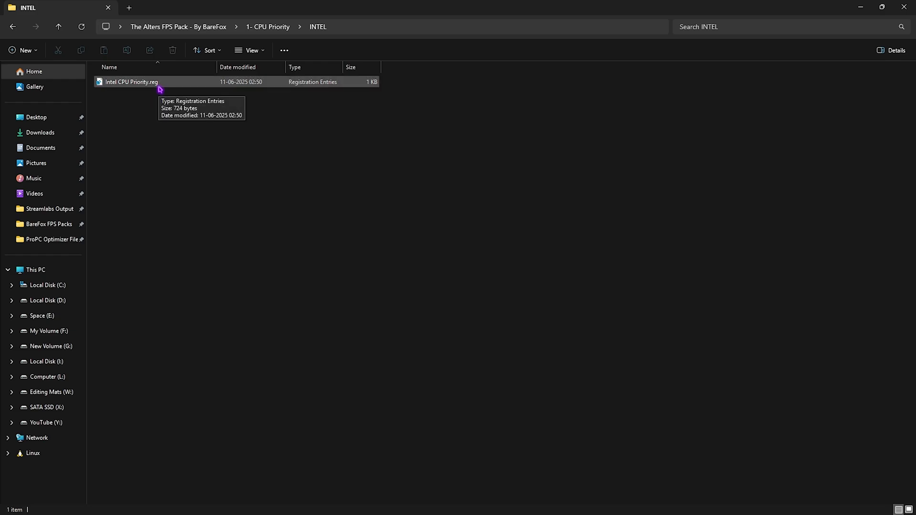
left_click(160, 89)
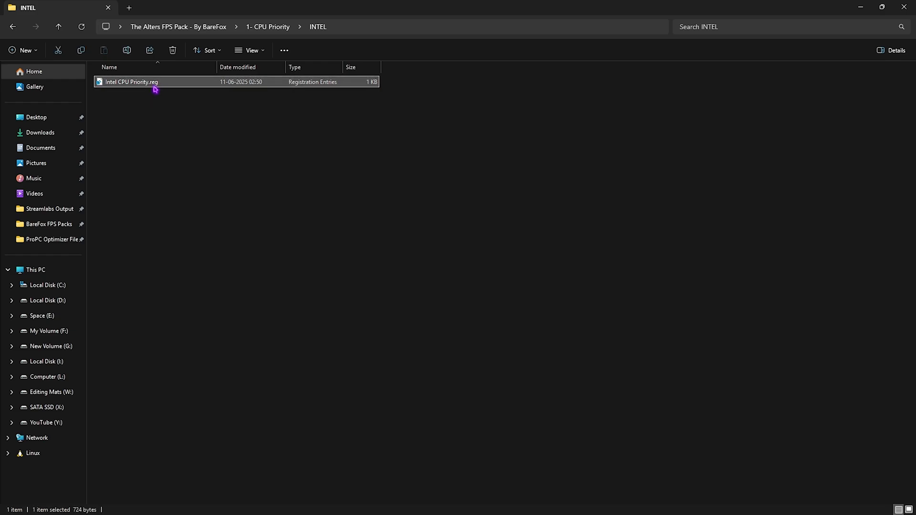
left_click(263, 28)
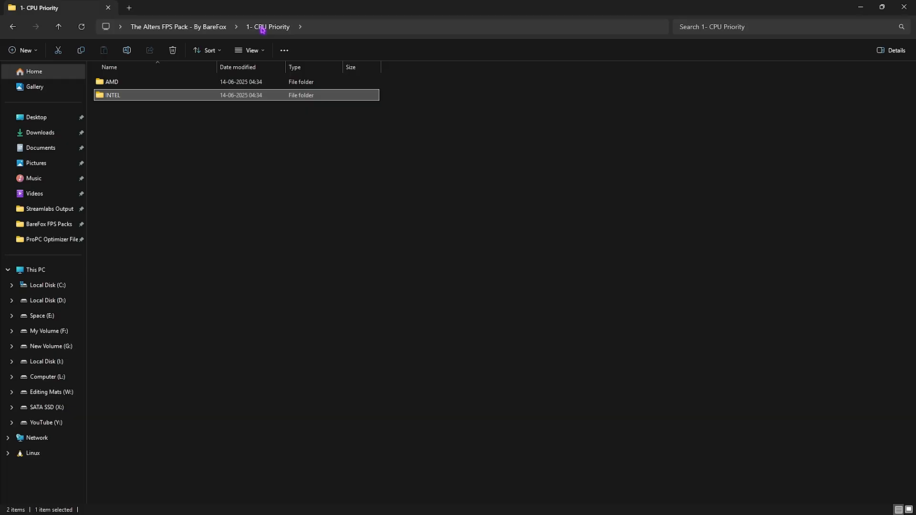
Step: Examine the registry files in 2 - Ram Optimization, including 32GB Ram.reg and Reset to Default.reg, and in 3 - The Alters Priority
left_click(204, 28)
double_click(139, 95)
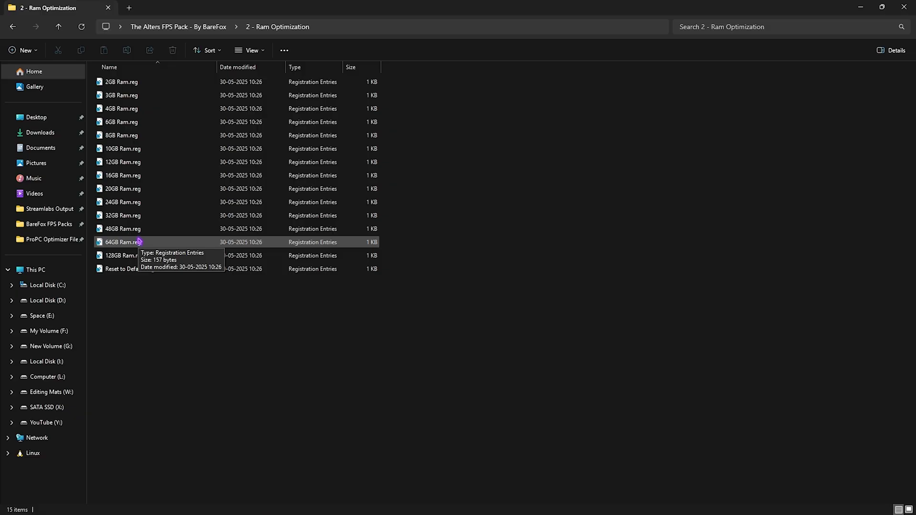
left_click(145, 217)
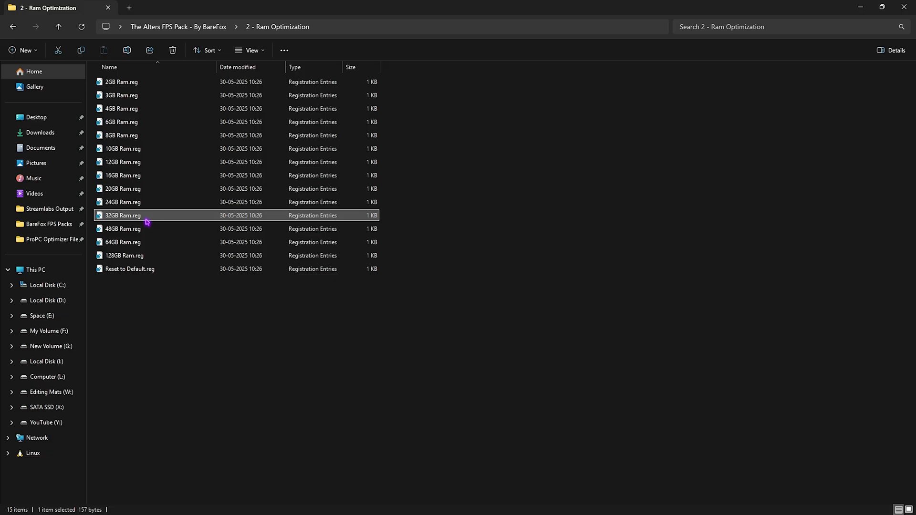
left_click(139, 271)
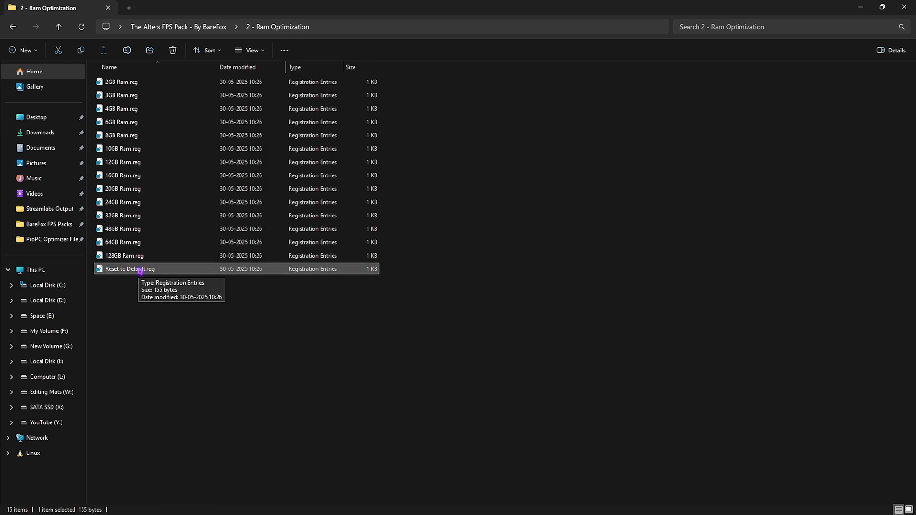
key("alt+Up")
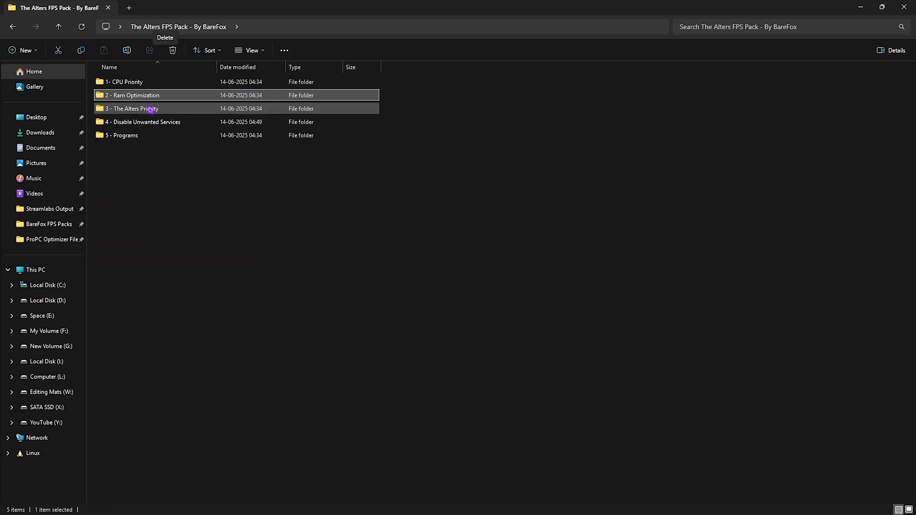
double_click(164, 92)
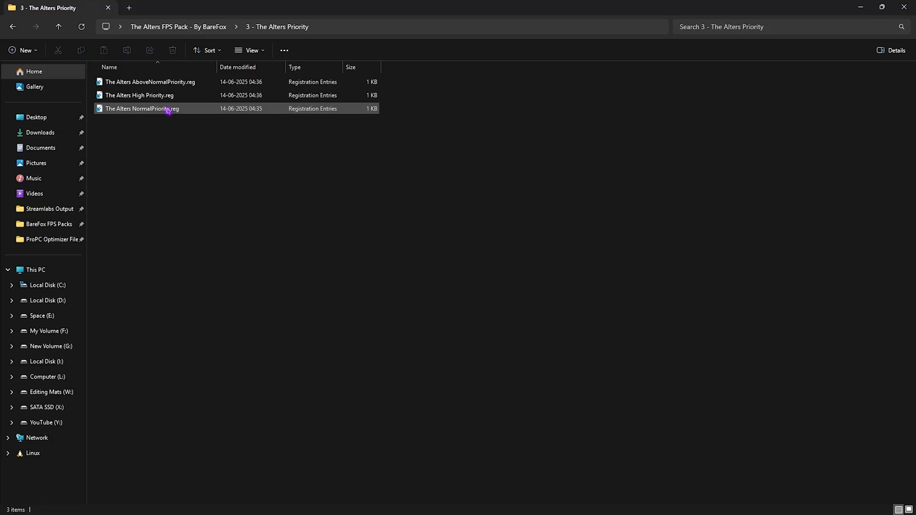
Step: Examine the registry files in 4 - Disable Unwanted Services, including the Bluetooth and printer ones, and in its Revert Registries subfolder
left_click(167, 27)
double_click(159, 123)
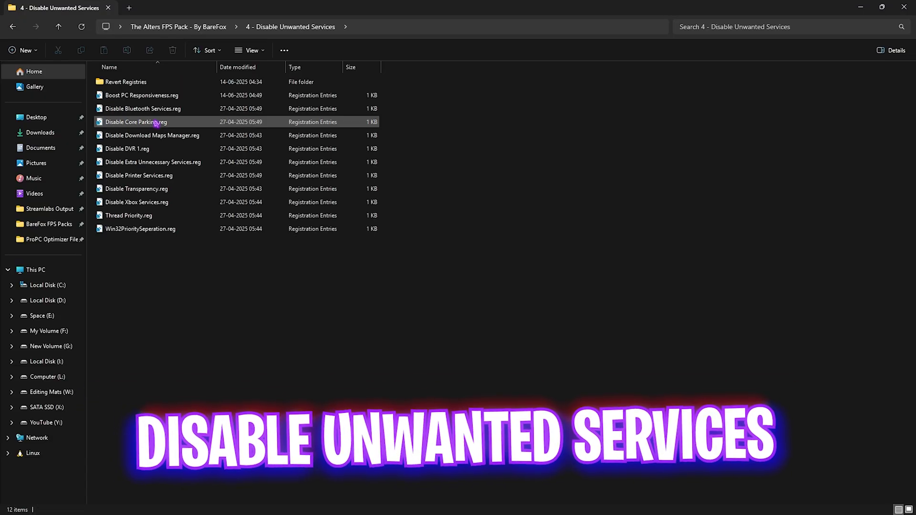
left_click_drag(166, 276, 169, 101)
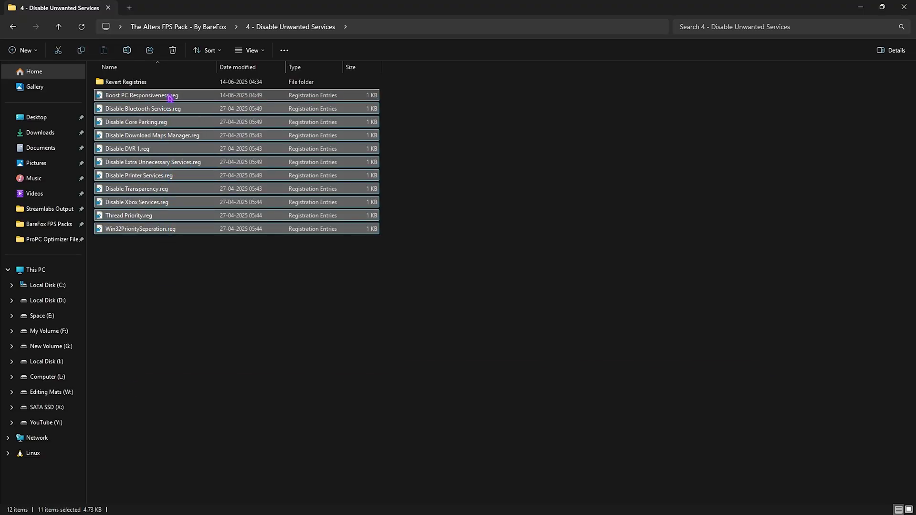
left_click(169, 264)
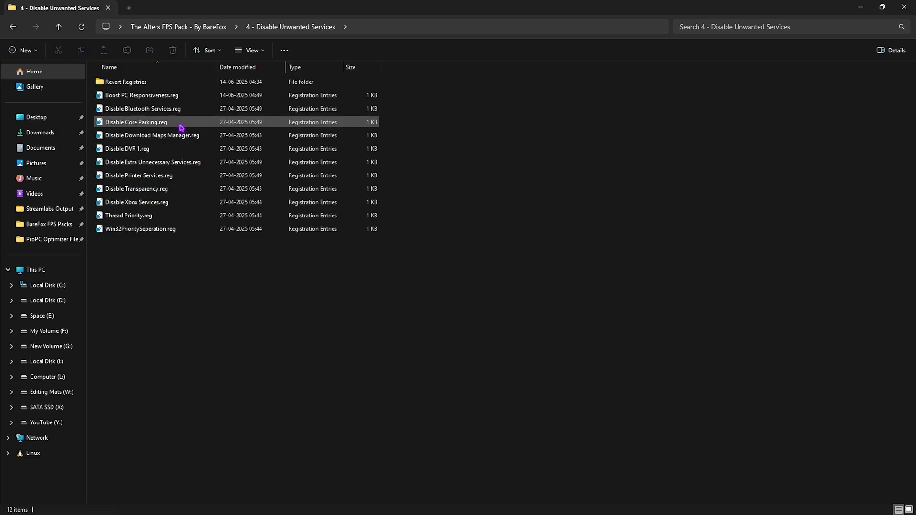
left_click(182, 109)
left_click(169, 177, "ctrl")
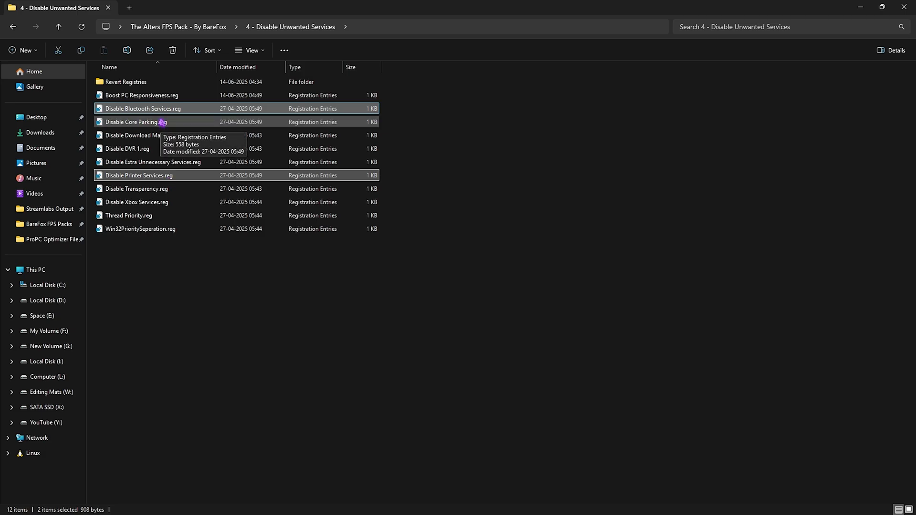
double_click(123, 83)
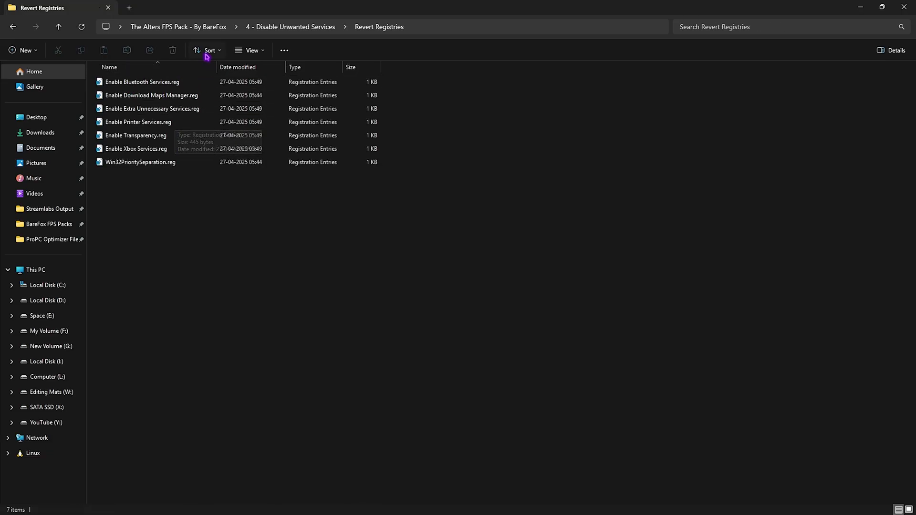
Step: Run Clean Temporary Files.bat from the 5 - Programs folder as administrator, delete all temporary files and close the console
left_click(178, 26)
double_click(161, 136)
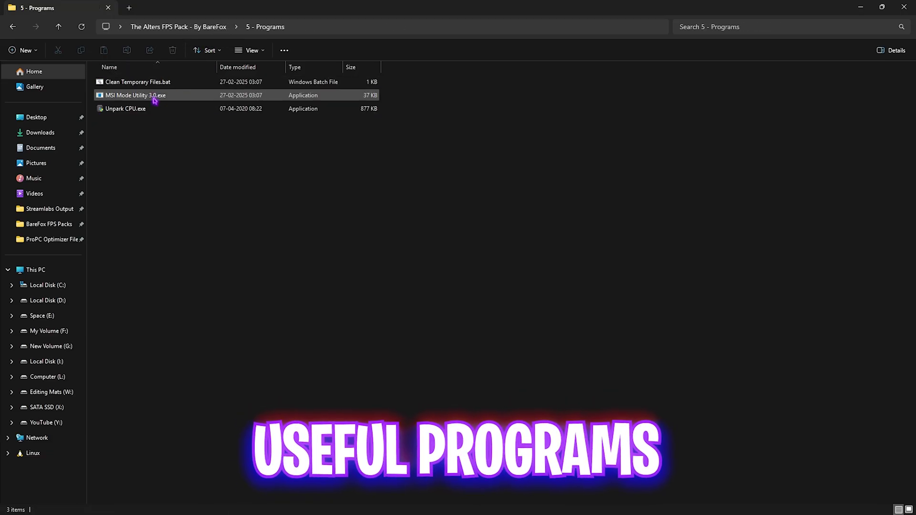
left_click_drag(159, 76, 196, 150)
left_click(198, 164)
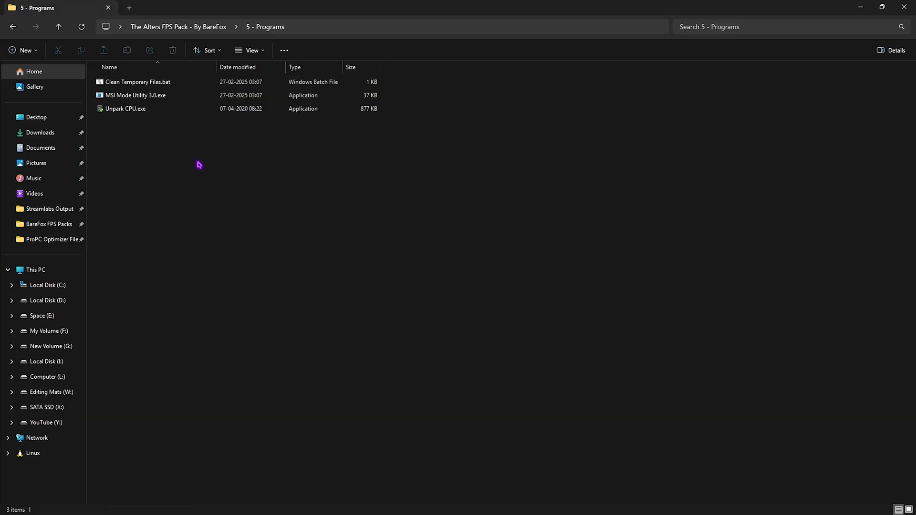
left_click(152, 83)
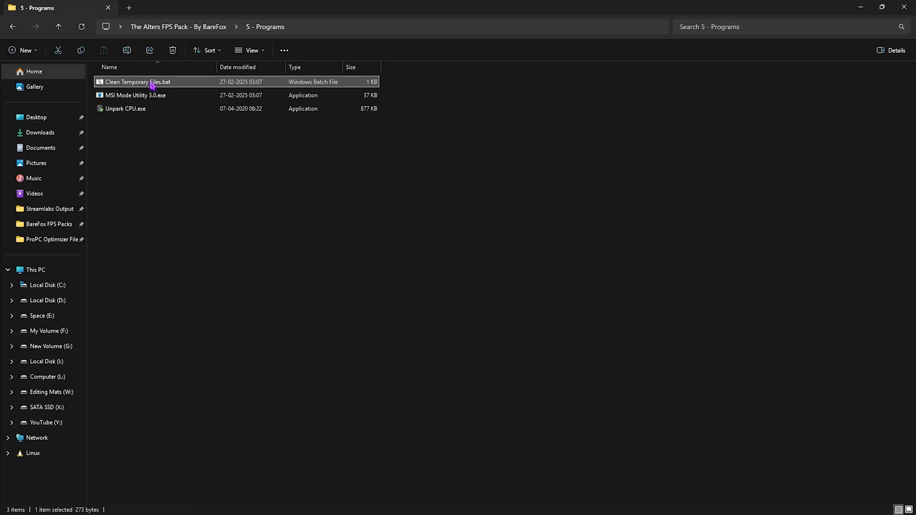
right_click(152, 85)
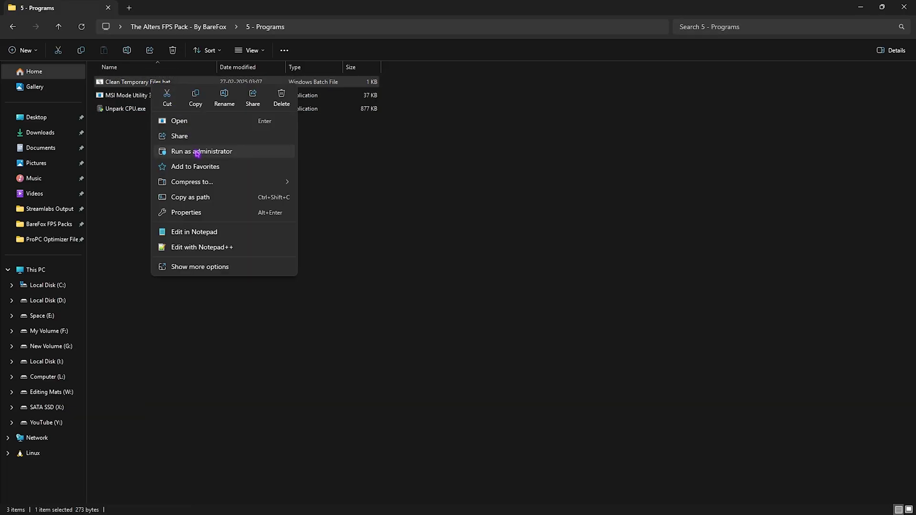
left_click(197, 153)
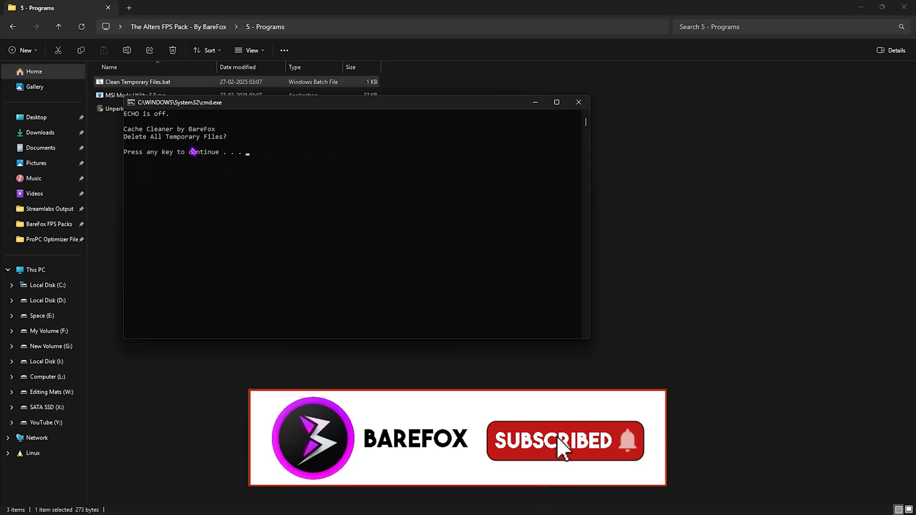
key("Return")
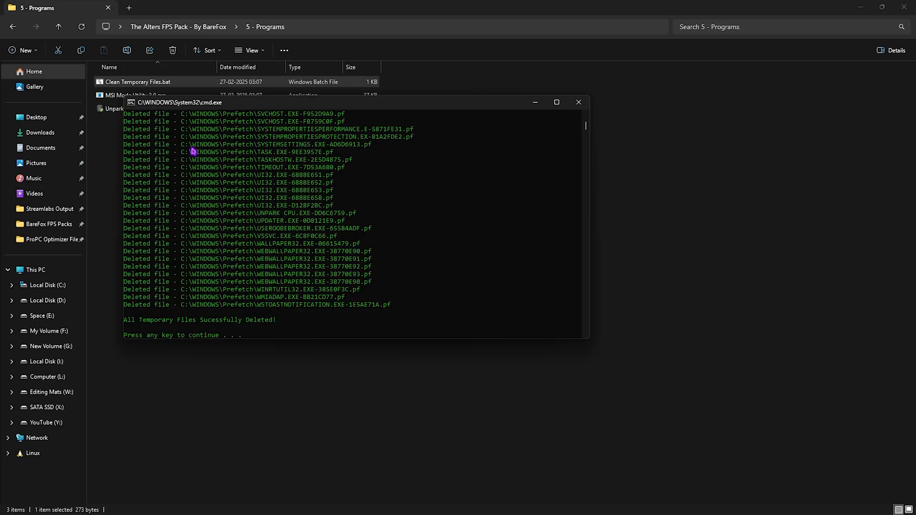
left_click(578, 102)
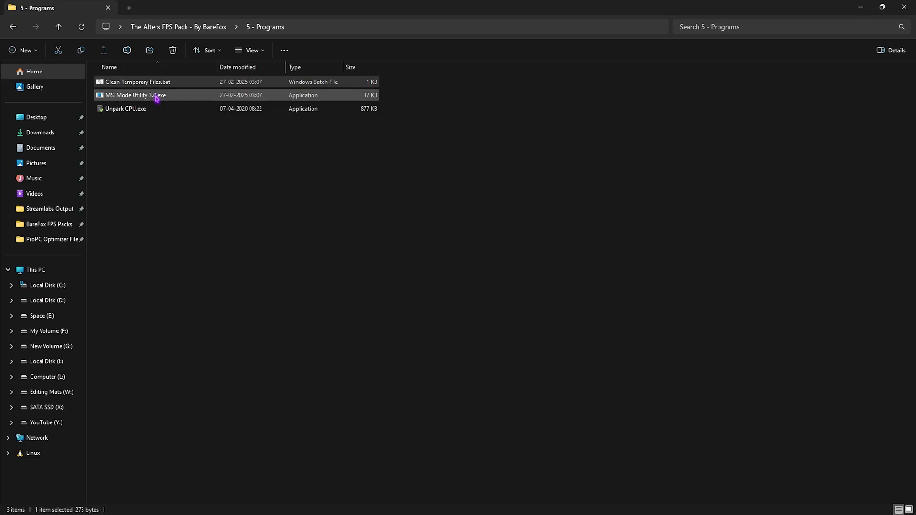
Step: Run MSI Mode Utility 3.0.exe as administrator, select the NVIDIA GeForce RTX 2070 SUPER, apply its interrupt settings and close the utility
left_click(156, 97)
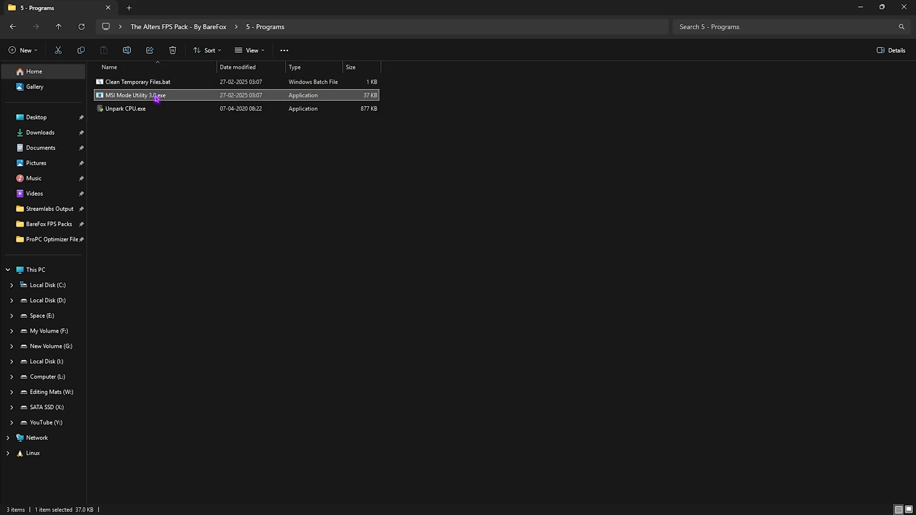
right_click(156, 98)
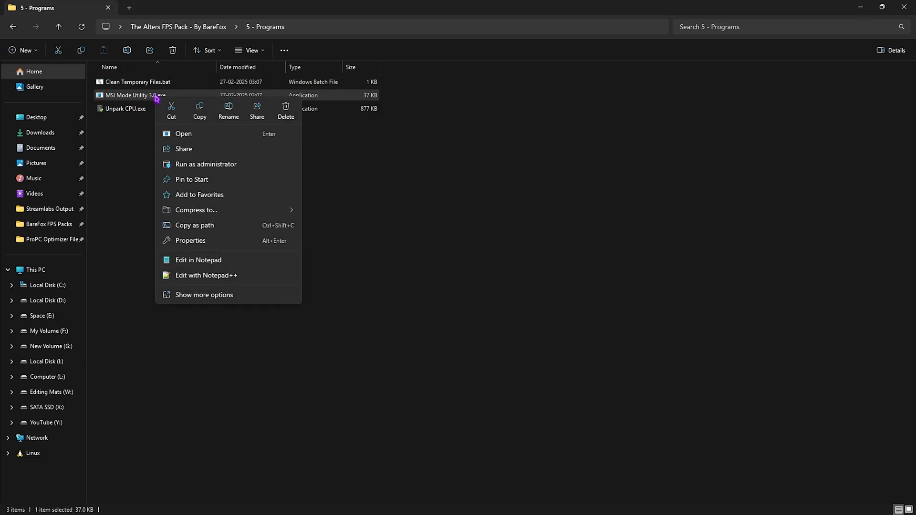
left_click(191, 168)
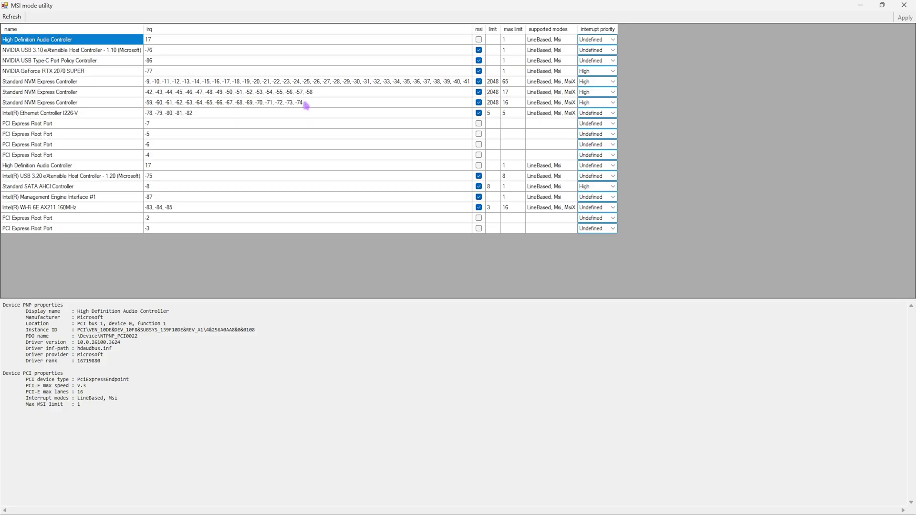
left_click(95, 73)
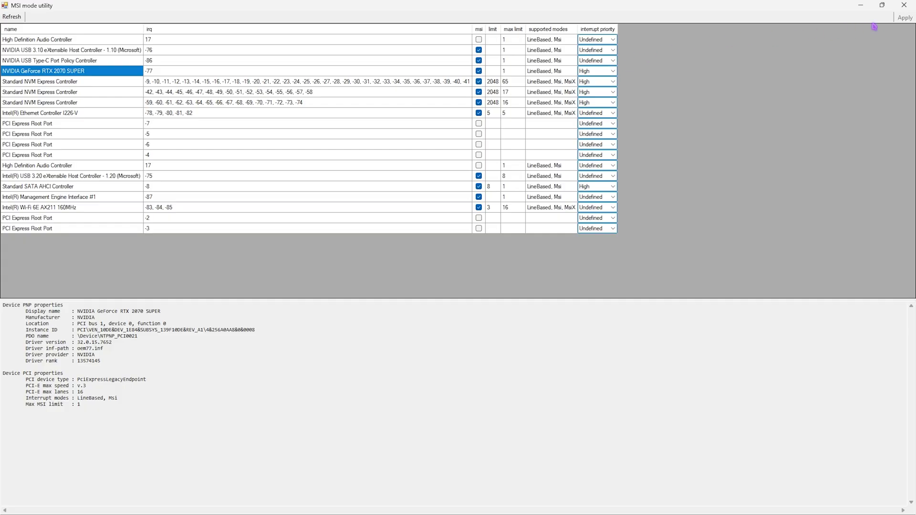
left_click(902, 22)
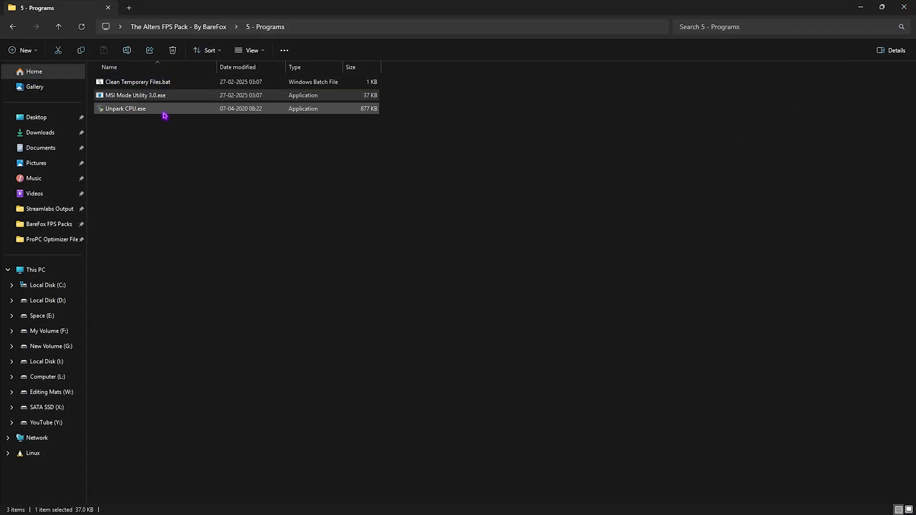
Step: Run Unpark CPU.exe as administrator, set the core parking index to 100% and choose the Ultimate Performance power plan
left_click(164, 114)
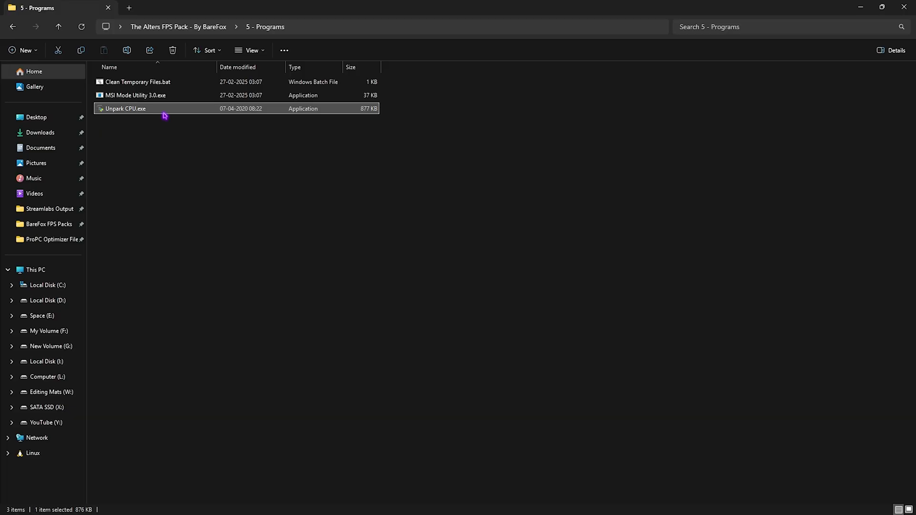
right_click(164, 115)
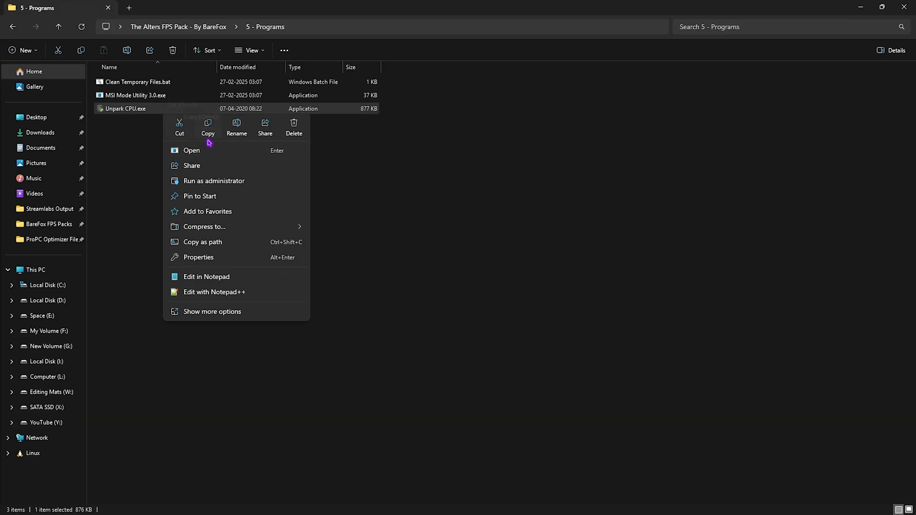
left_click(212, 181)
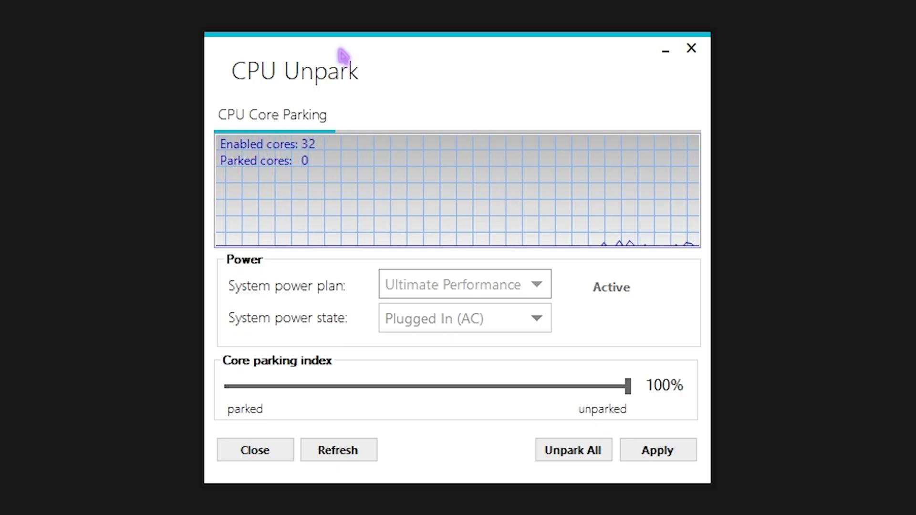
left_click_drag(245, 387, 634, 388)
left_click(442, 289)
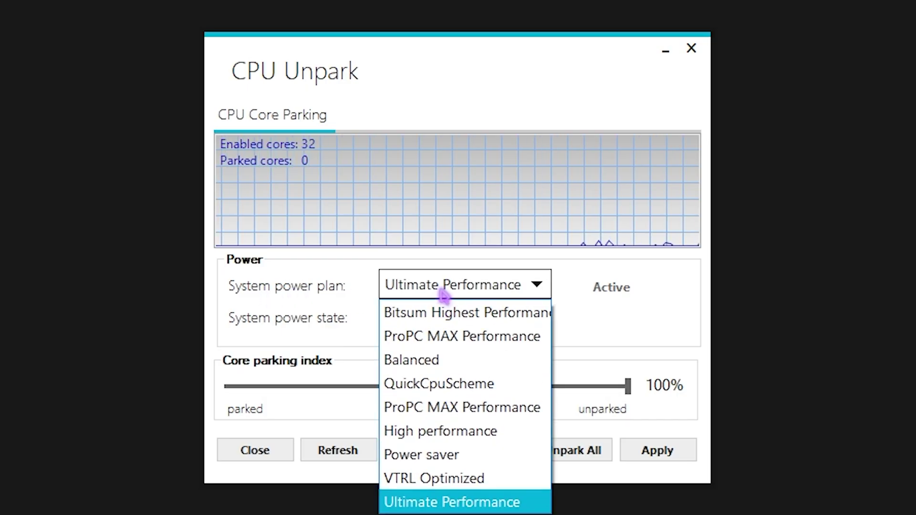
left_click(454, 498)
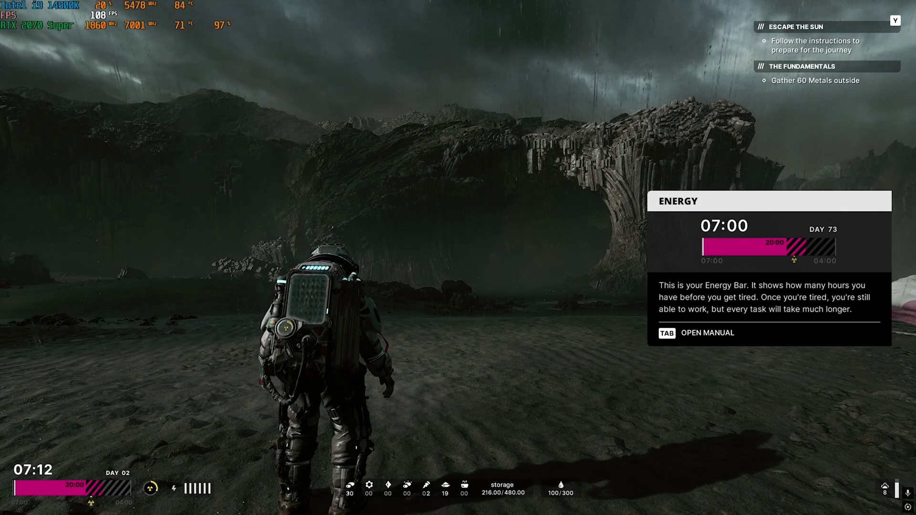
Step: Switch to The Alters, pause the game and open its graphics settings
key("Escape")
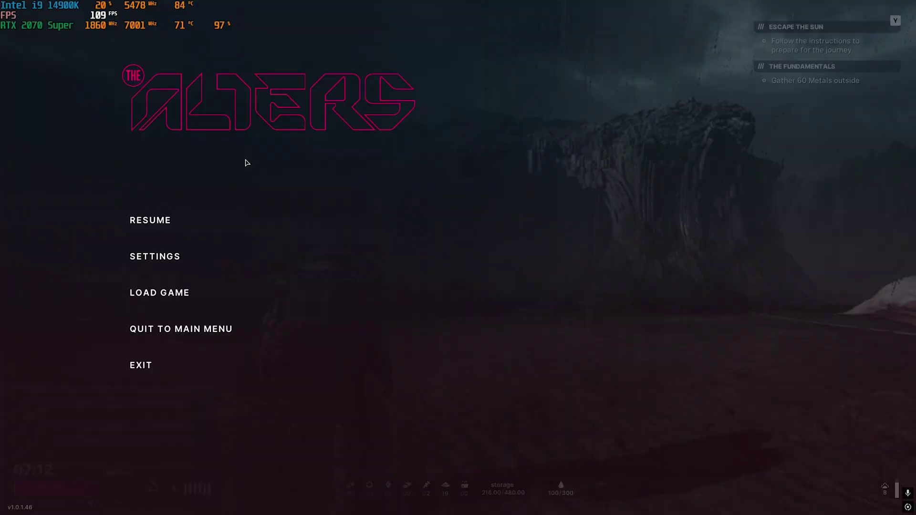
left_click(166, 262)
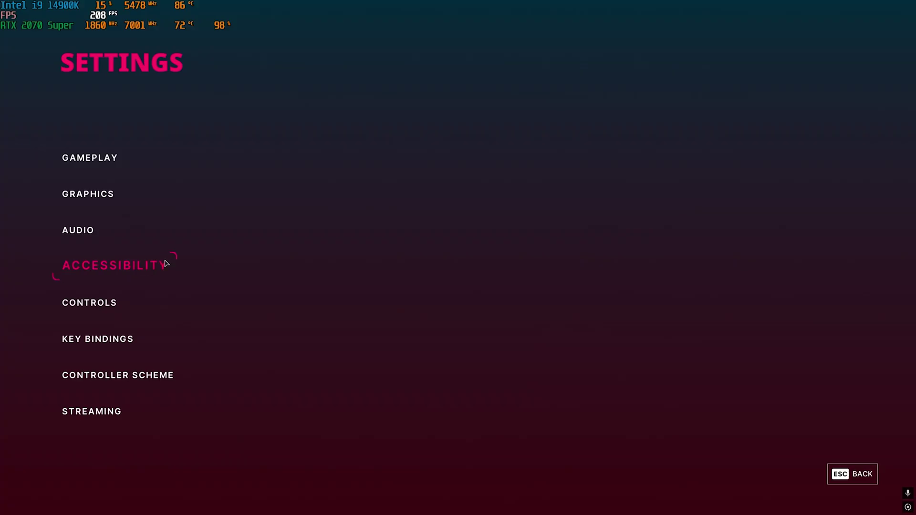
left_click(90, 197)
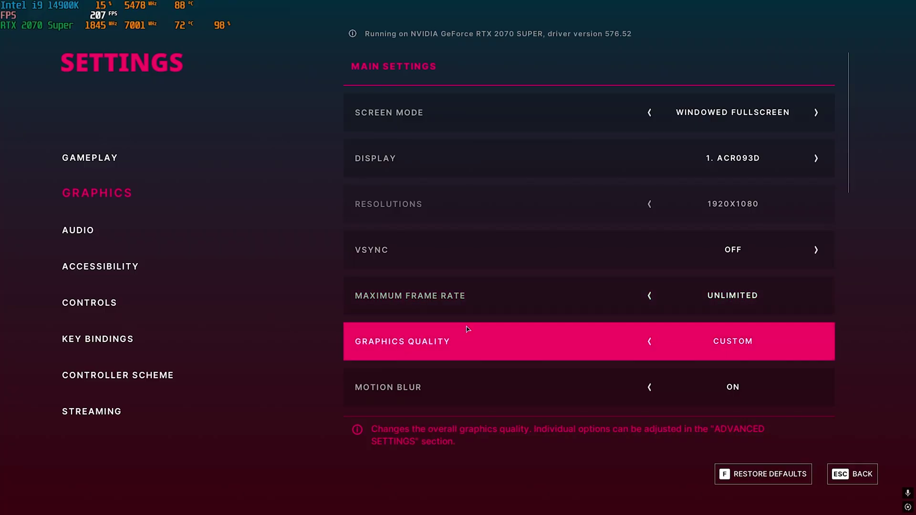
Step: Turn off Motion Blur in the main graphics settings
scroll(468, 330, "down", 1)
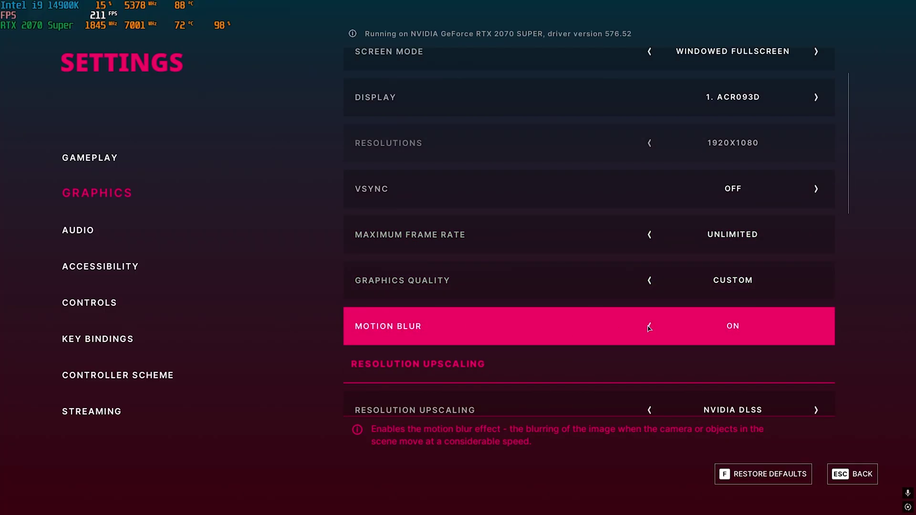
left_click(650, 327)
Step: Try the other resolution upscaling methods, including Intel XeSS, and return the setting to NVIDIA DLSS
scroll(470, 284, "down", 2)
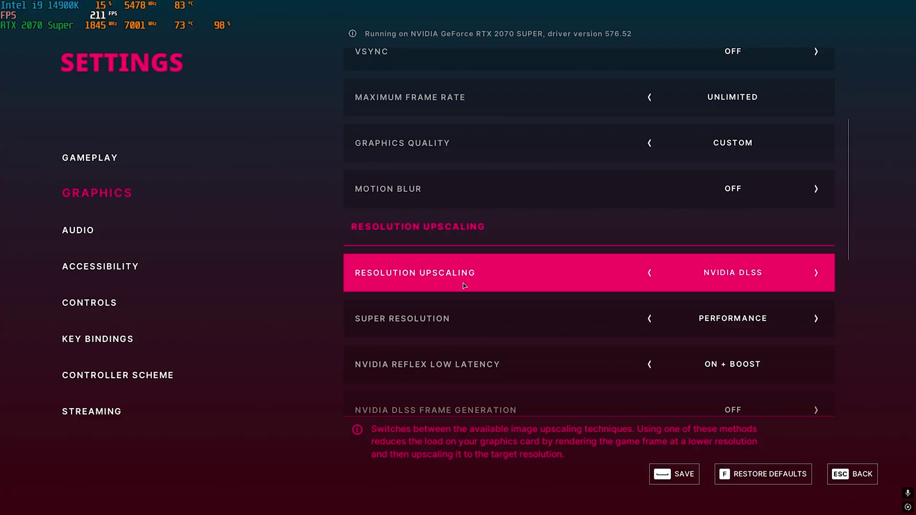
left_click(815, 275)
left_click(652, 274)
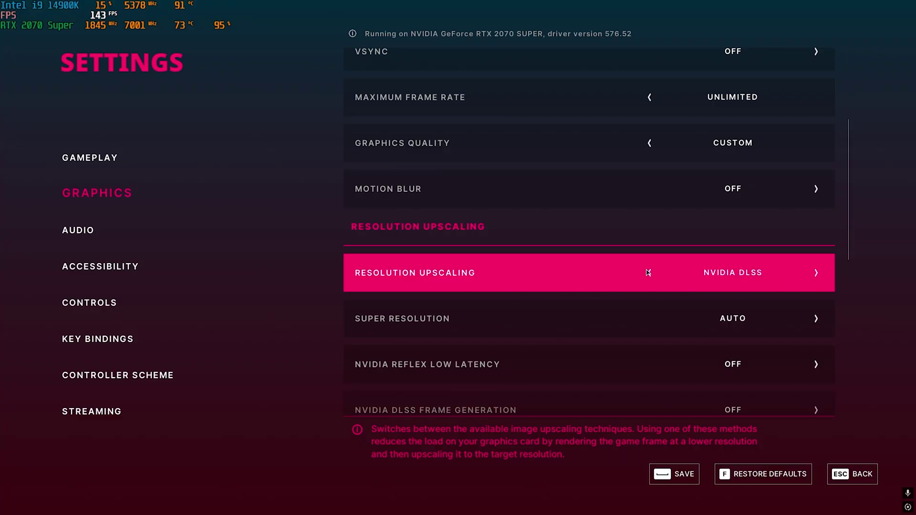
left_click(651, 273)
left_click(816, 275)
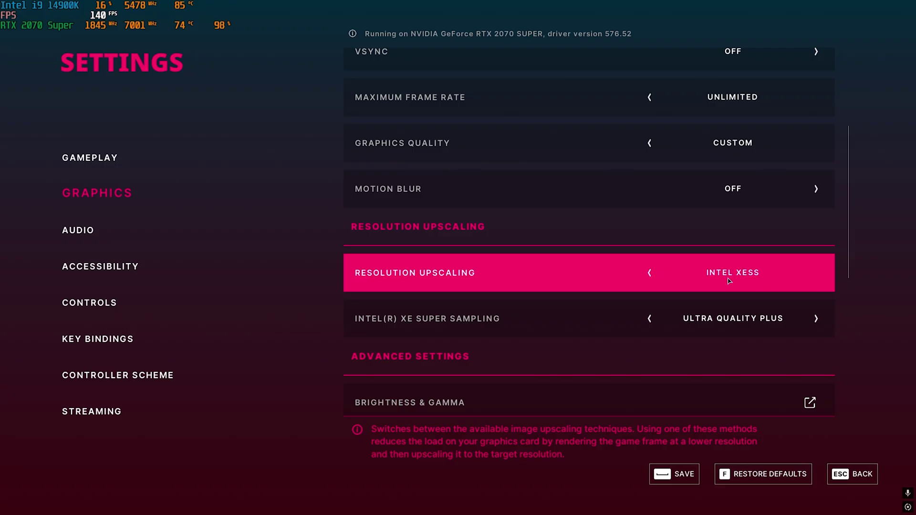
left_click(649, 274)
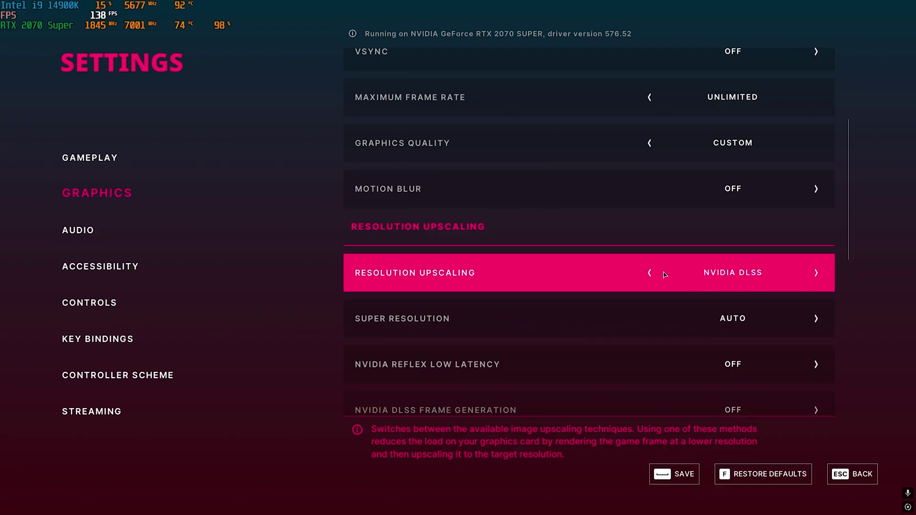
Step: Set DLSS Super Resolution to Quality and NVIDIA Reflex Low Latency to On + Boost
left_click(816, 318)
left_click(816, 318)
left_click(816, 318)
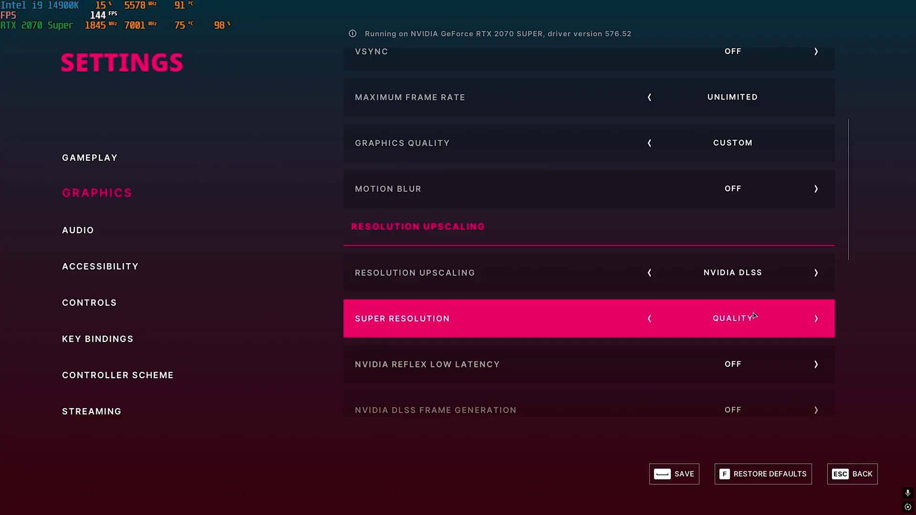
left_click(816, 348)
Step: Review the advanced quality settings, save the graphics changes and return to the pause menu
scroll(821, 357, "down", 1)
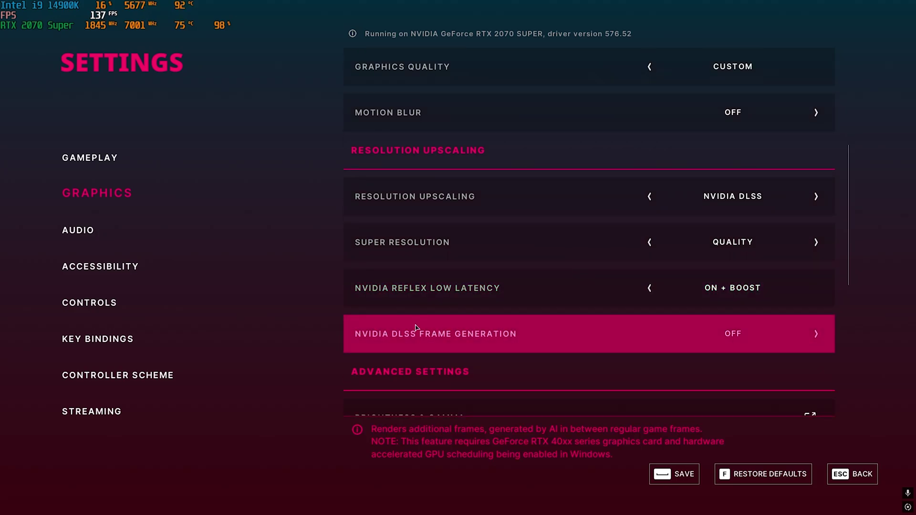
scroll(416, 325, "down", 4)
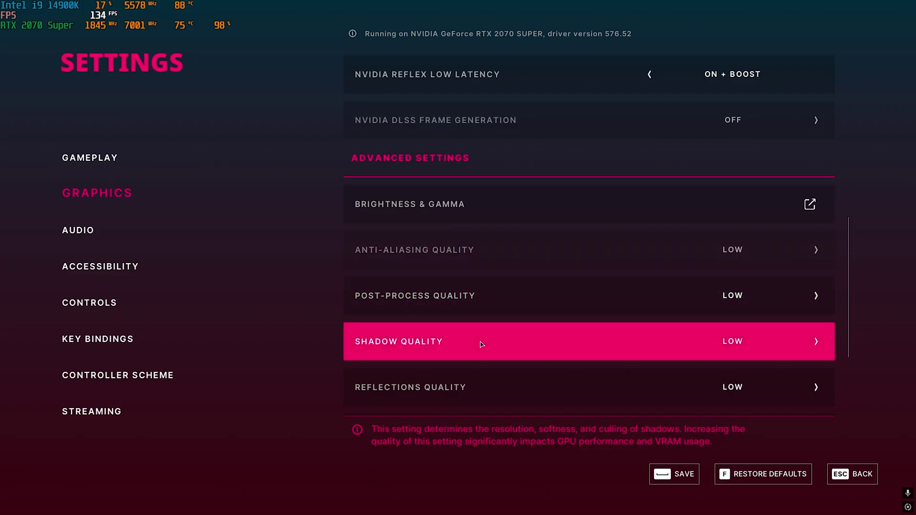
scroll(481, 344, "down", 1)
scroll(447, 337, "down", 2)
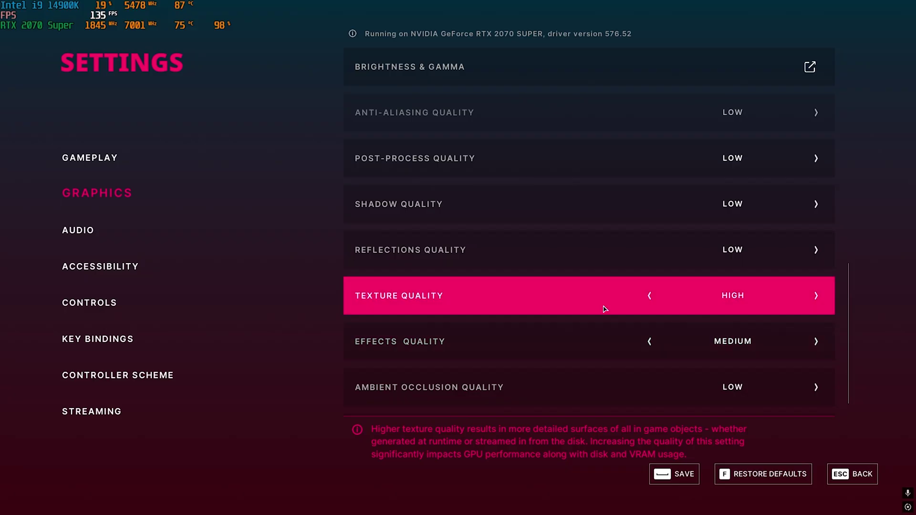
scroll(422, 361, "down", 1)
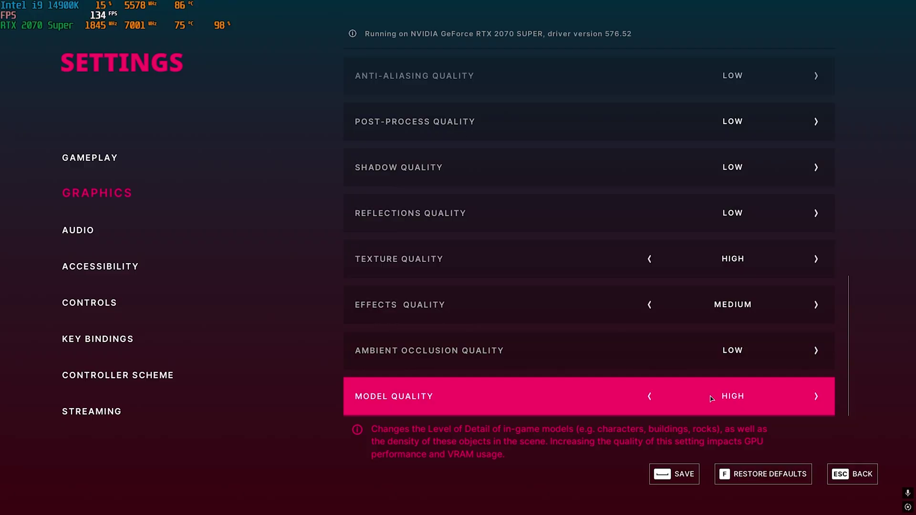
key("space")
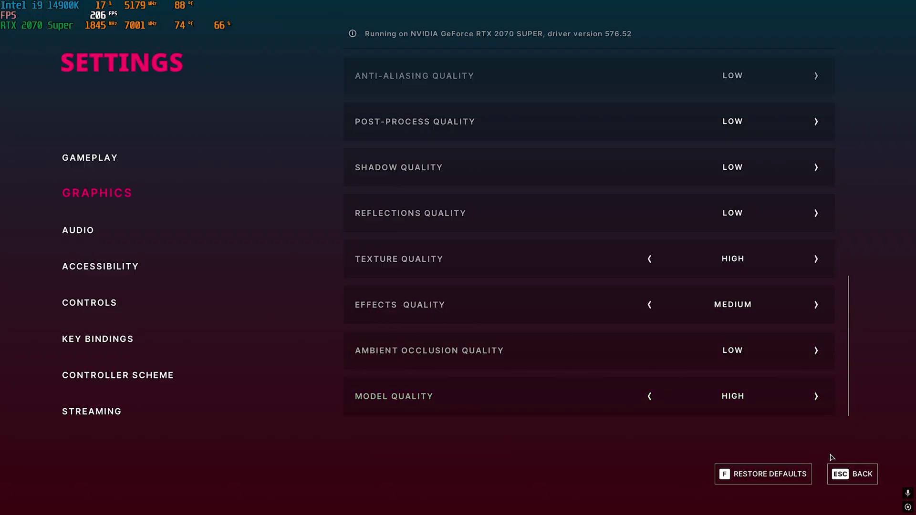
key("Escape")
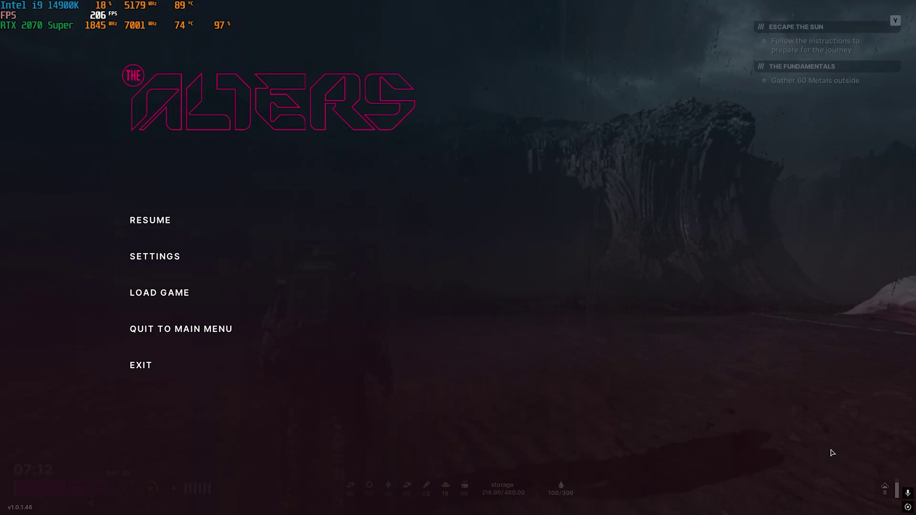